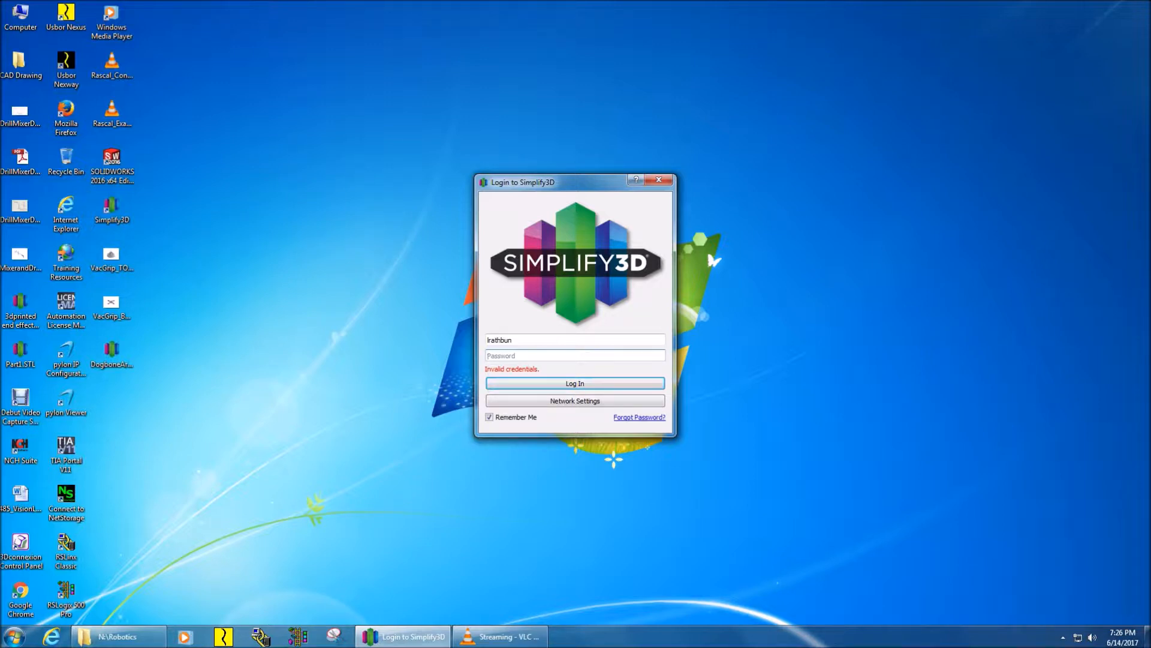
Step: Close the login window without signing in and import the DogboneArc.STL model from the Desktop
mouse_move(576, 182)
left_mouse_down()
mouse_move(376, 179)
mouse_move(550, 138)
mouse_move(579, 173)
left_mouse_up()
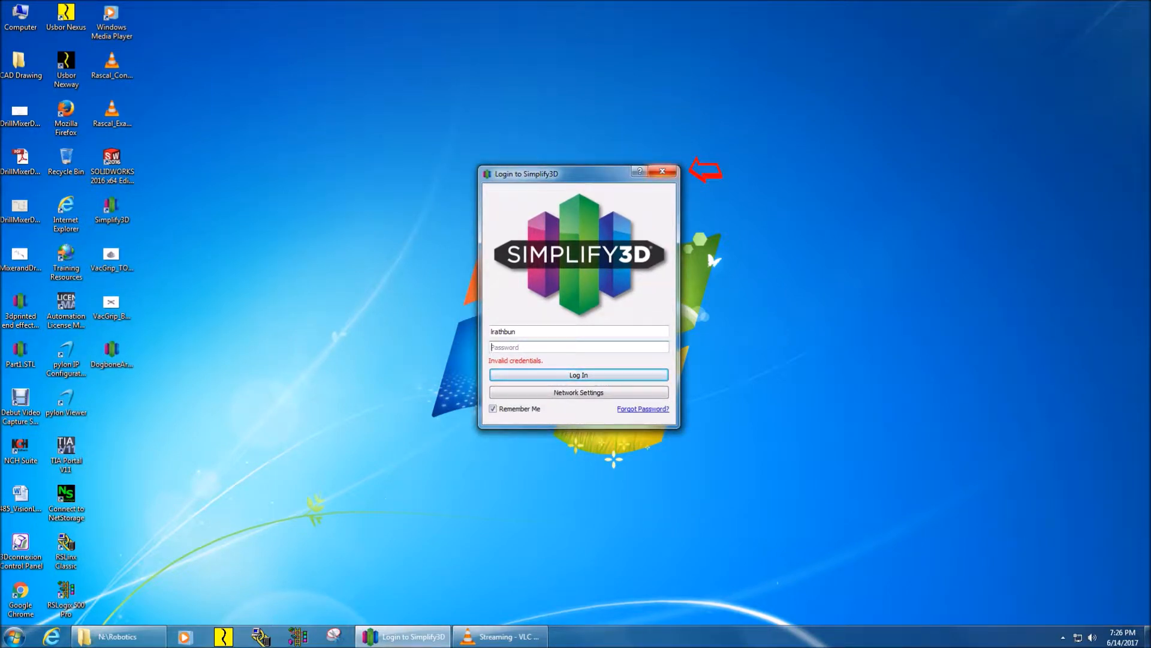
left_click(662, 172)
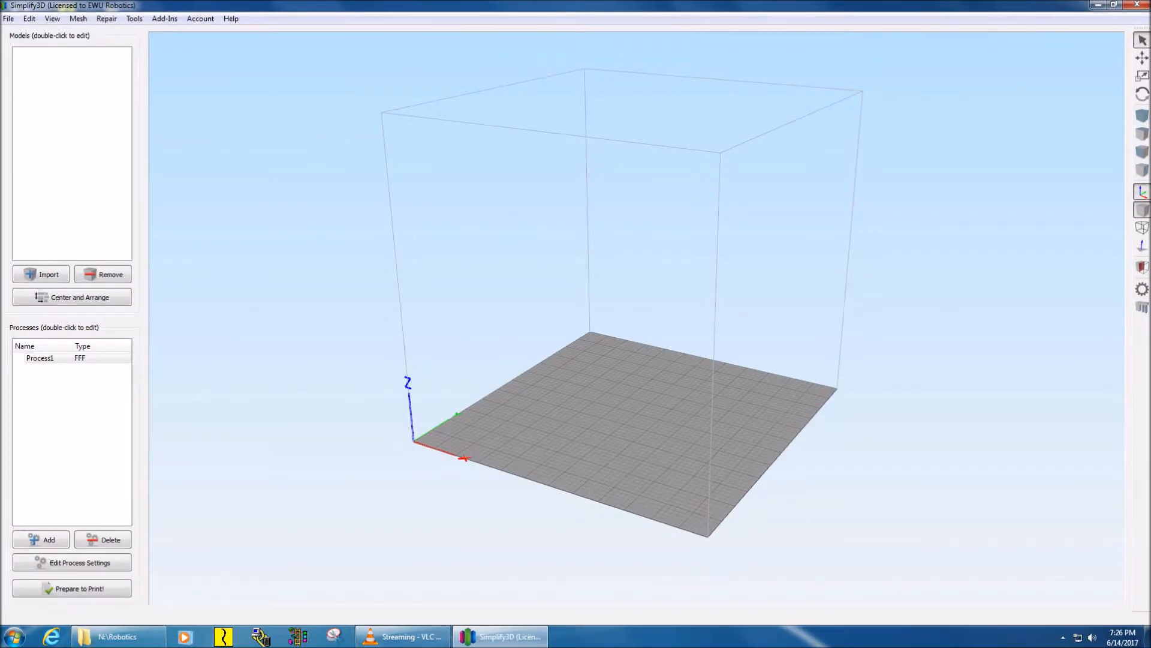
left_click(41, 274)
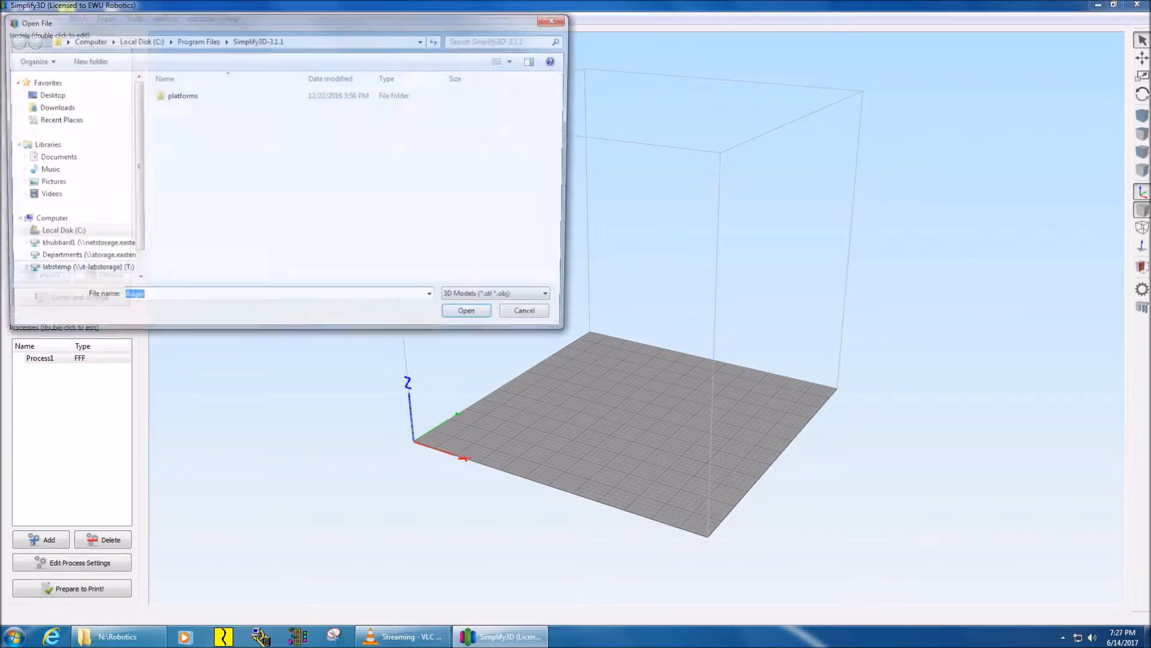
left_click(46, 95)
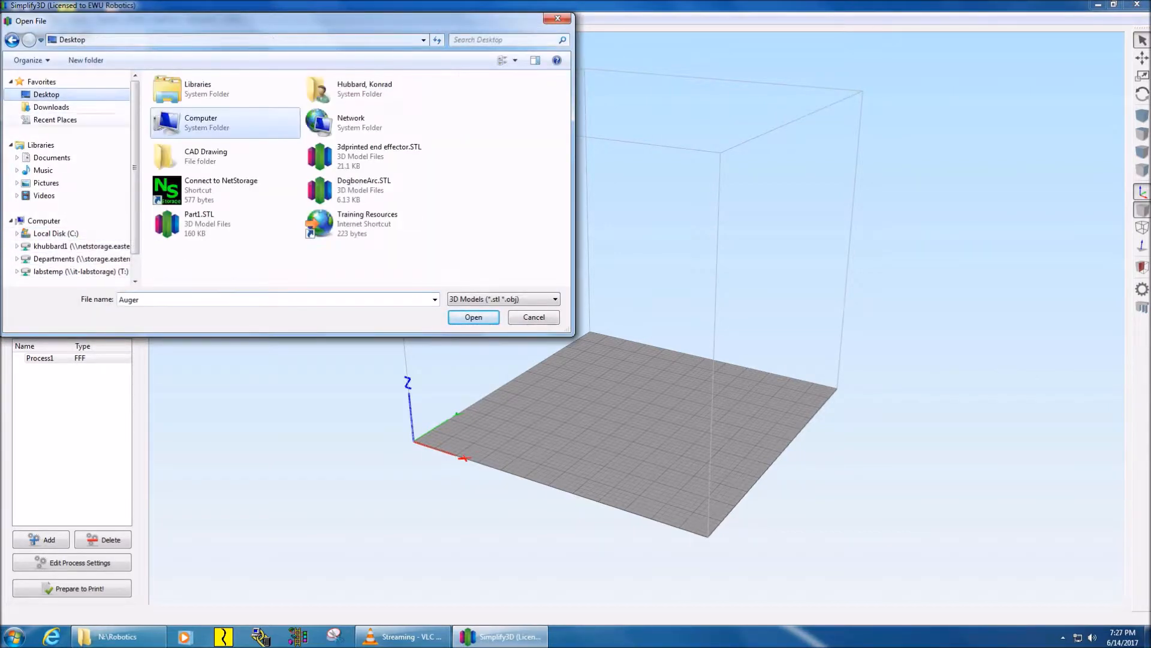
left_click(364, 189)
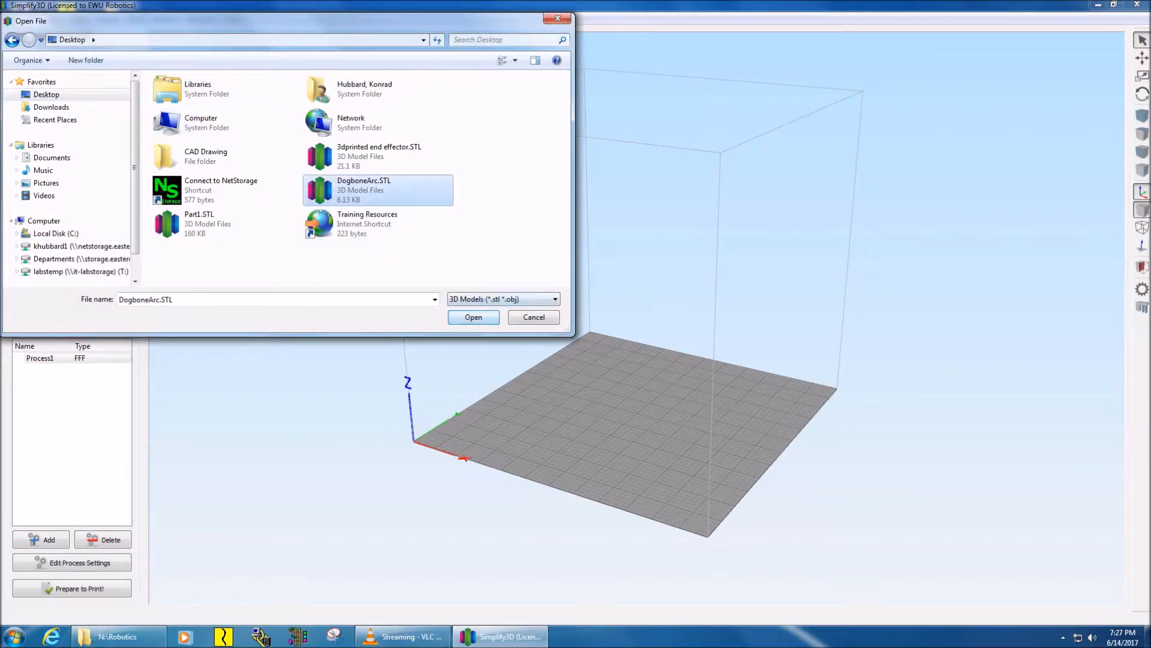
left_click(473, 317)
Step: Examine the imported dogbone model and the build volume from several angles and distances
mouse_move(516, 324)
left_mouse_down()
mouse_move(558, 348)
mouse_move(617, 330)
mouse_move(510, 322)
mouse_move(502, 337)
left_mouse_up()
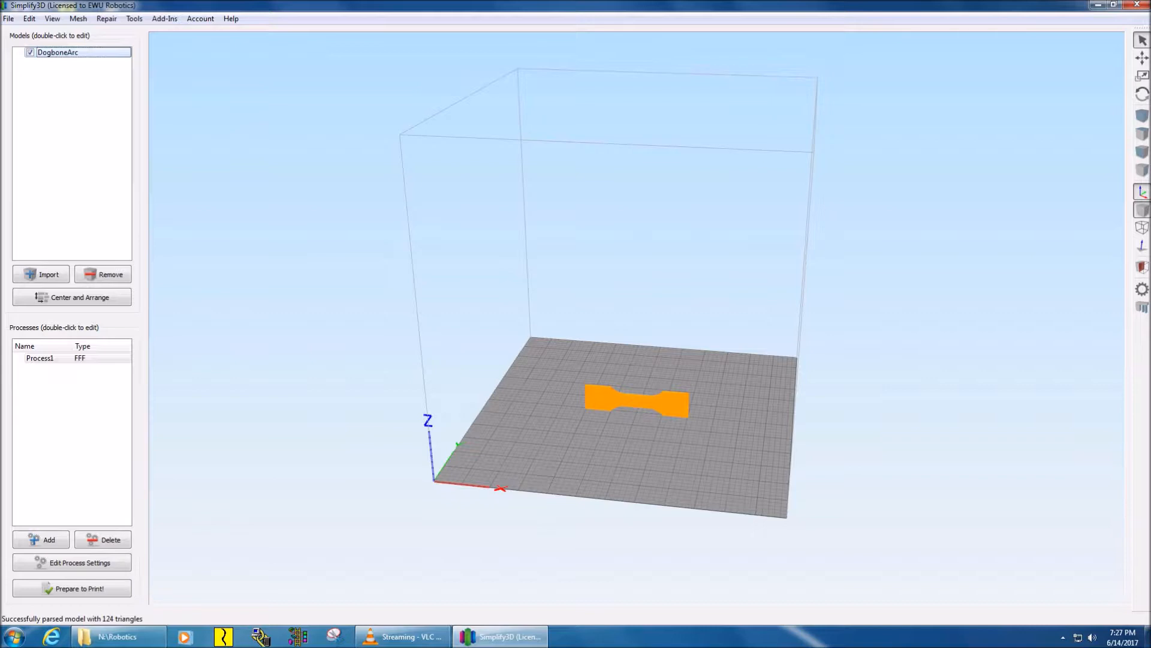
left_click_drag(503, 337, 524, 323)
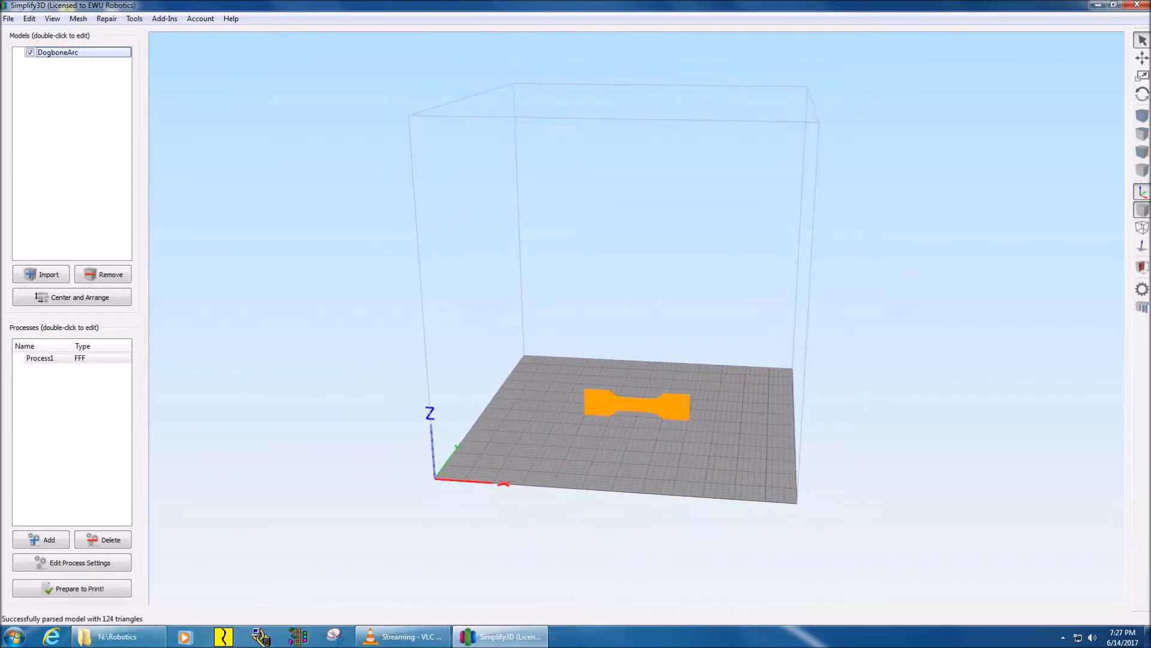
right_click_drag(525, 324, 481, 349)
scroll(481, 349, "up", 5)
scroll(481, 349, "down", 5)
scroll(637, 318, "up", 5)
scroll(637, 318, "down", 5)
scroll(637, 318, "up", 1)
right_click_drag(637, 318, 652, 255)
mouse_move(652, 255)
left_mouse_down()
mouse_move(648, 293)
mouse_move(641, 261)
left_mouse_up()
scroll(641, 261, "up", 2)
scroll(641, 261, "down", 4)
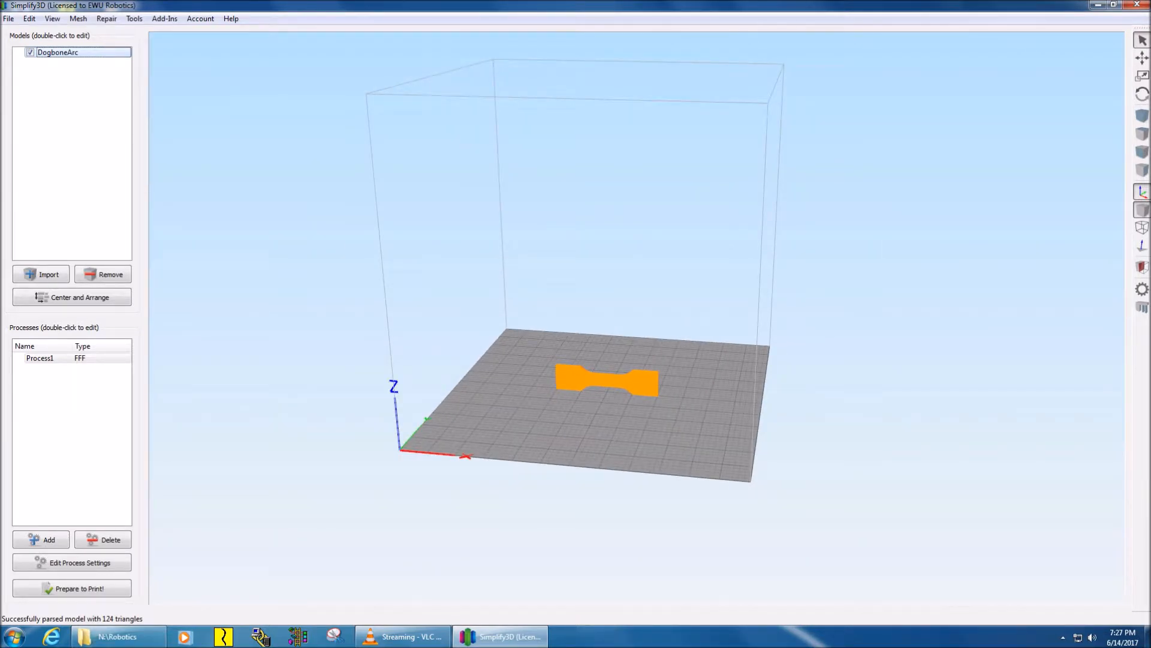
mouse_move(636, 318)
left_mouse_down()
mouse_move(627, 264)
mouse_move(609, 303)
mouse_move(647, 321)
mouse_move(646, 341)
left_mouse_up()
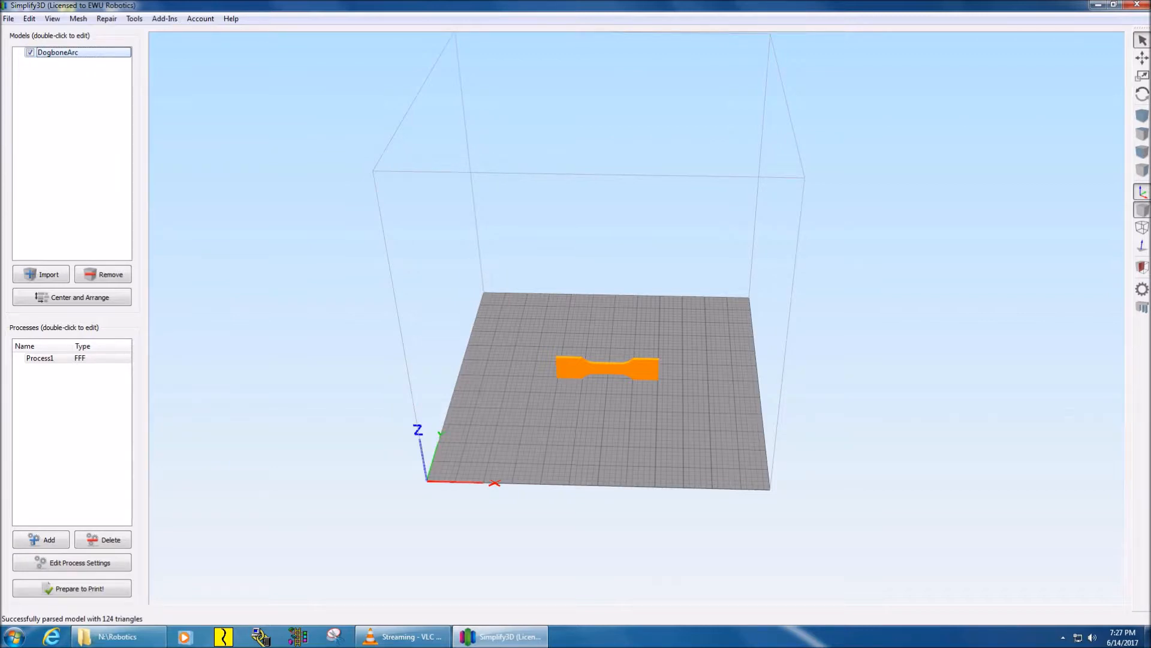
mouse_move(646, 342)
left_mouse_down()
mouse_move(600, 307)
mouse_move(634, 327)
left_mouse_up()
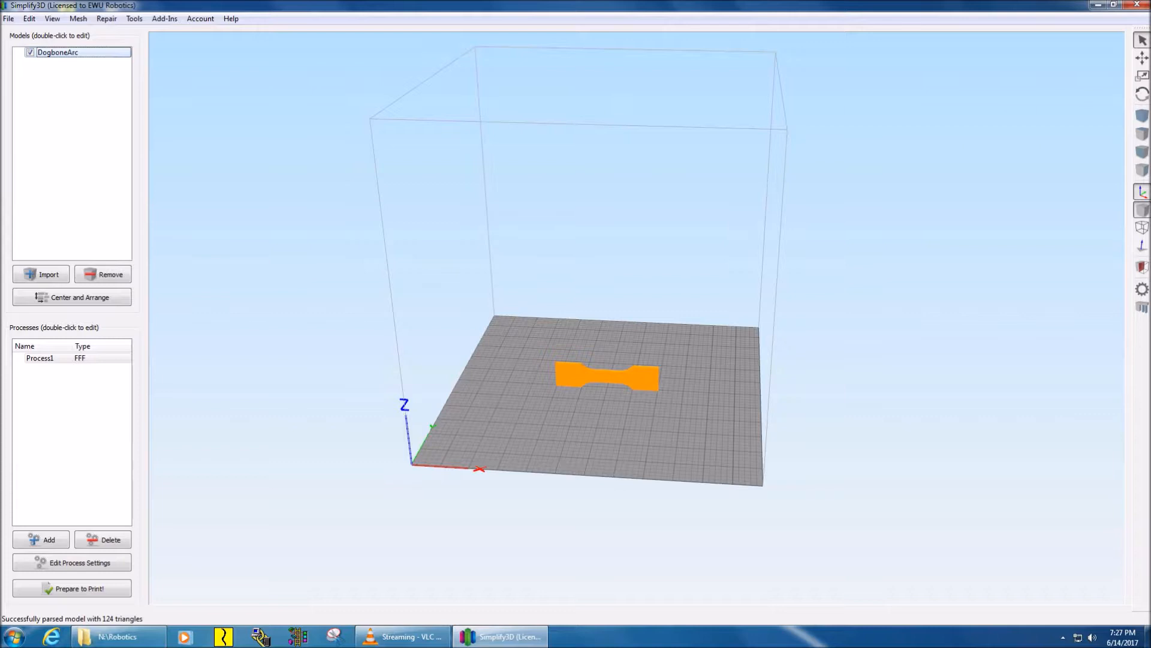
mouse_move(635, 327)
left_mouse_down()
mouse_move(624, 327)
mouse_move(620, 297)
mouse_move(607, 338)
mouse_move(624, 311)
mouse_move(617, 318)
left_mouse_up()
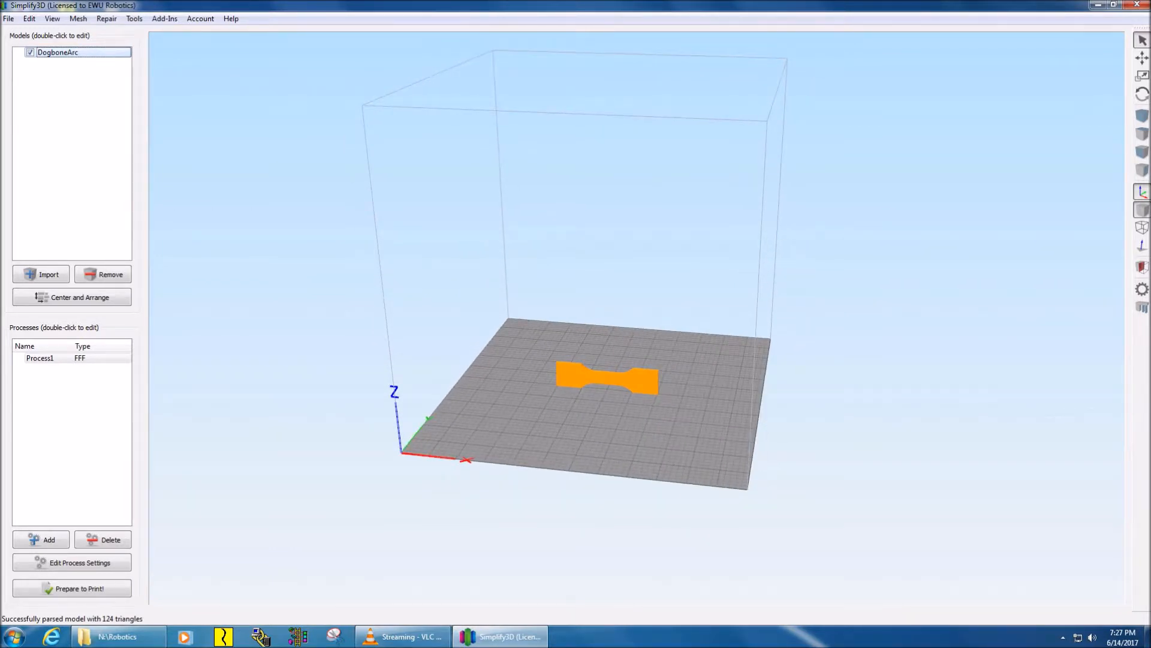
mouse_move(616, 318)
left_mouse_down()
mouse_move(648, 295)
mouse_move(612, 334)
mouse_move(635, 302)
mouse_move(617, 322)
left_mouse_up()
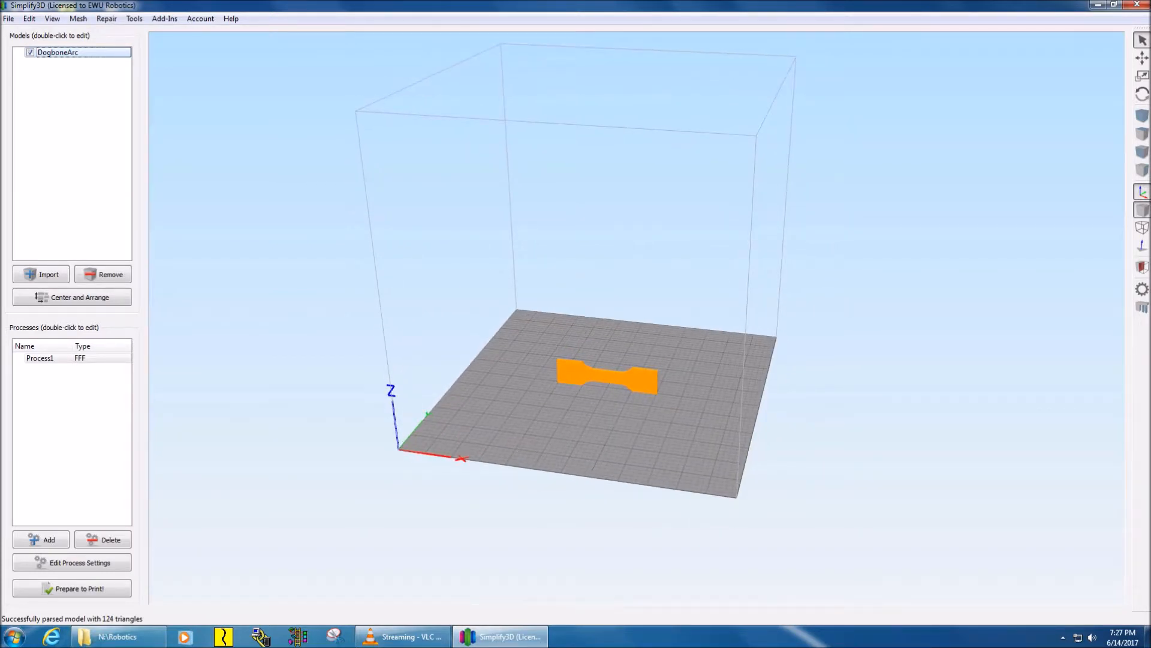
Step: Center and arrange the dogbone model on the build plate
left_click(96, 299)
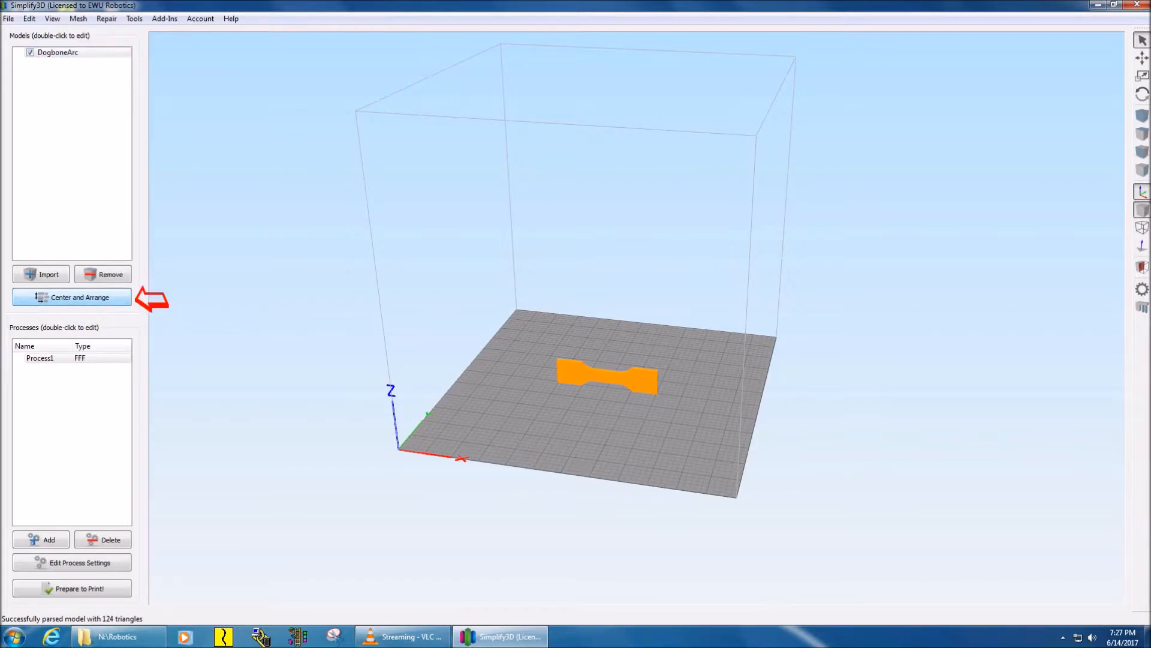
mouse_move(617, 336)
left_mouse_down()
mouse_move(621, 300)
mouse_move(619, 328)
mouse_move(637, 330)
mouse_move(628, 345)
mouse_move(620, 293)
mouse_move(611, 336)
mouse_move(632, 344)
mouse_move(614, 367)
mouse_move(634, 338)
mouse_move(617, 354)
mouse_move(627, 336)
mouse_move(607, 347)
mouse_move(619, 350)
mouse_move(627, 343)
mouse_move(607, 338)
left_mouse_up()
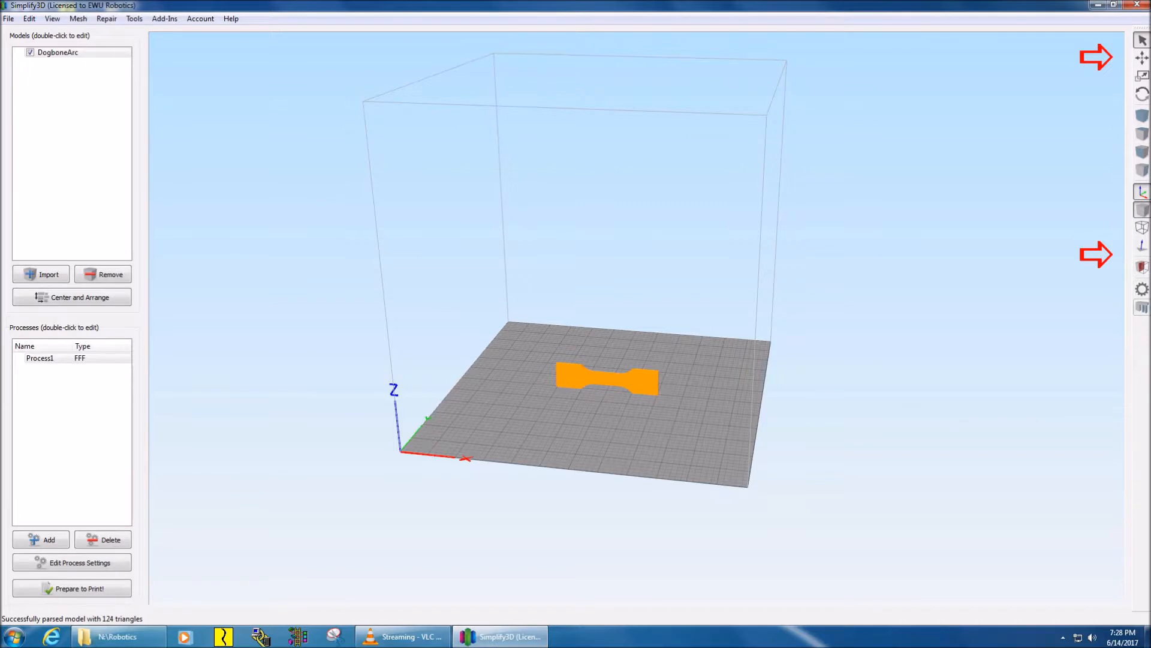
Step: Move the dogbone freehand to about X 73.7 mm, Y 143.5 mm, and try out the model scaling and rotation modes
left_click(1142, 57)
left_click_drag(607, 377, 581, 377)
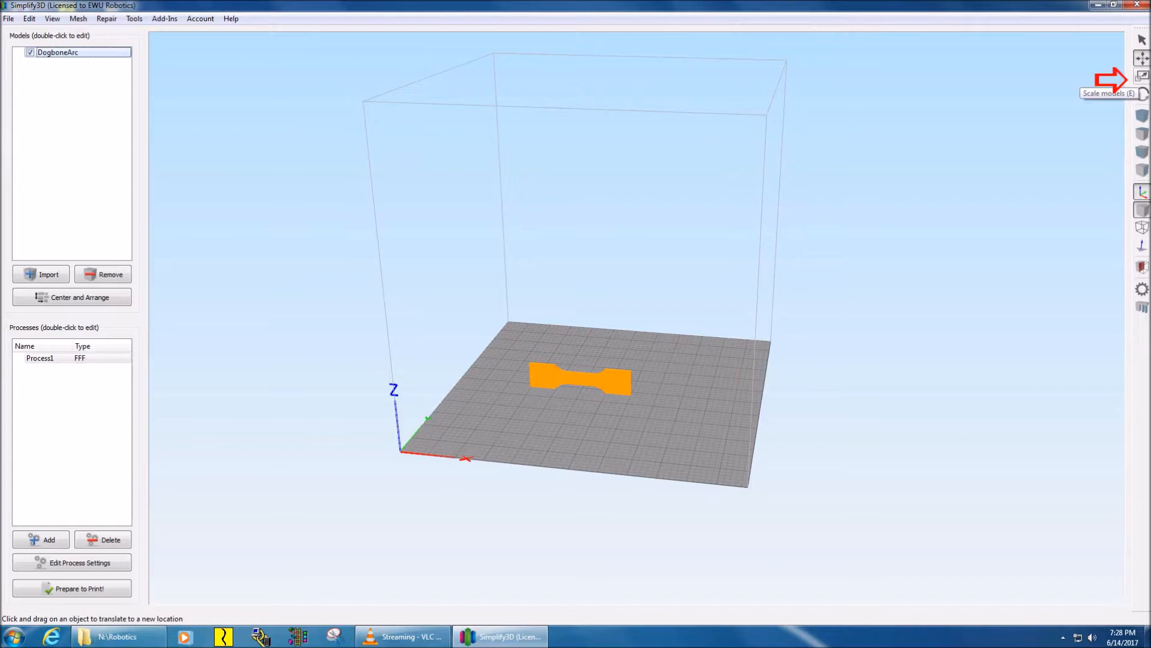
key("e")
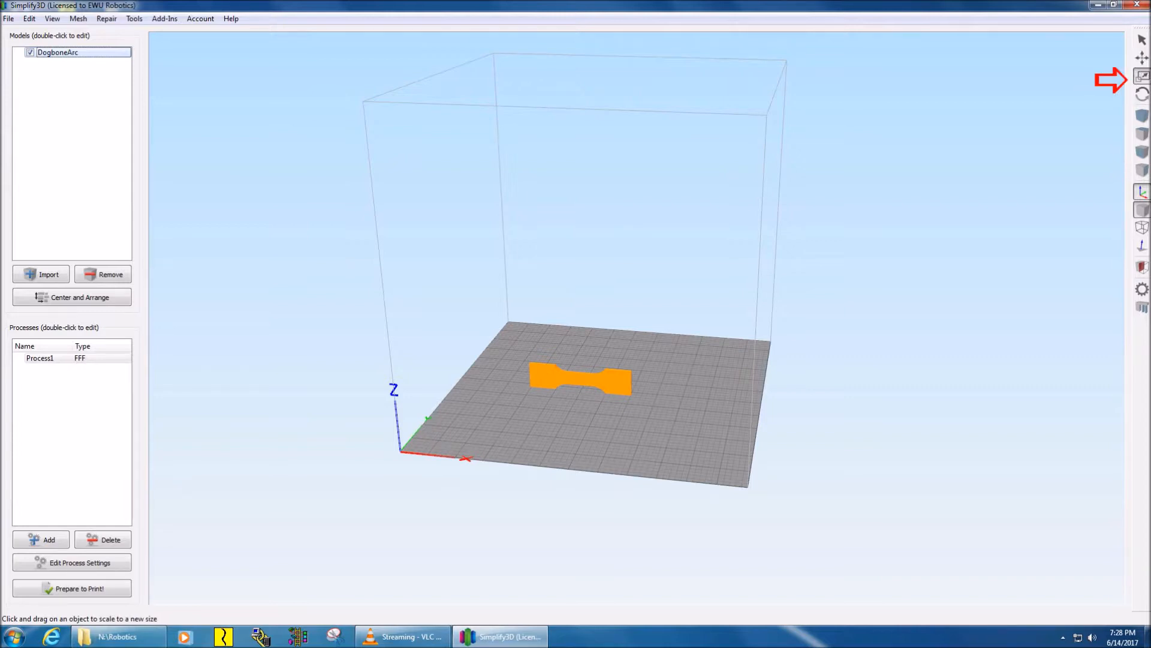
key("r")
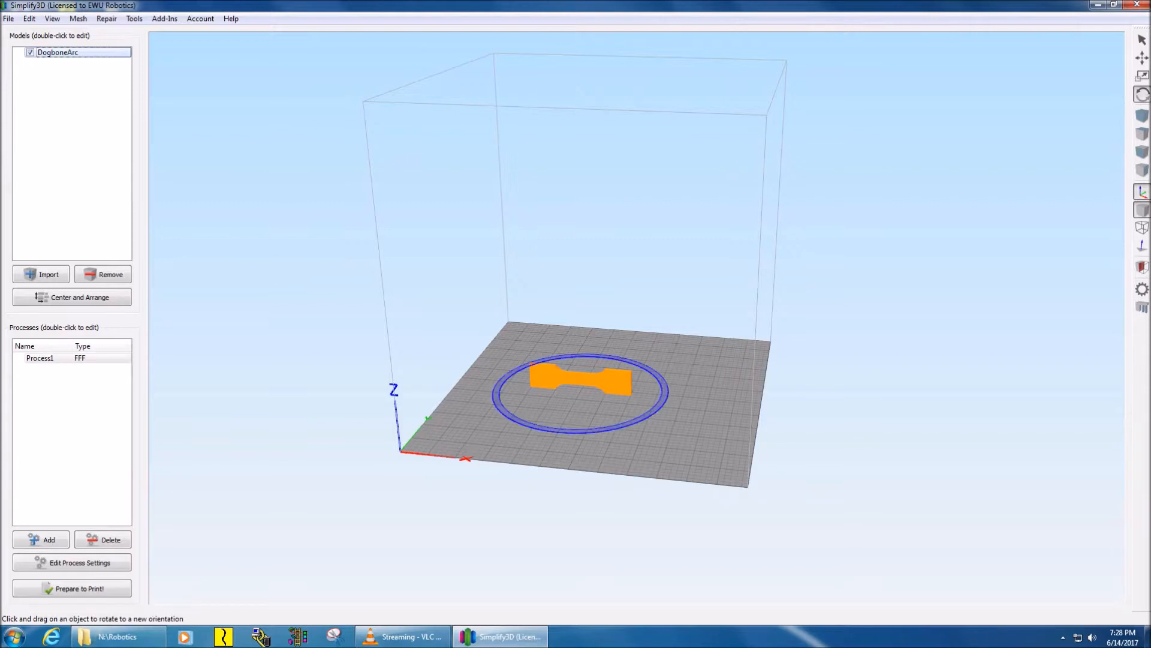
key("e")
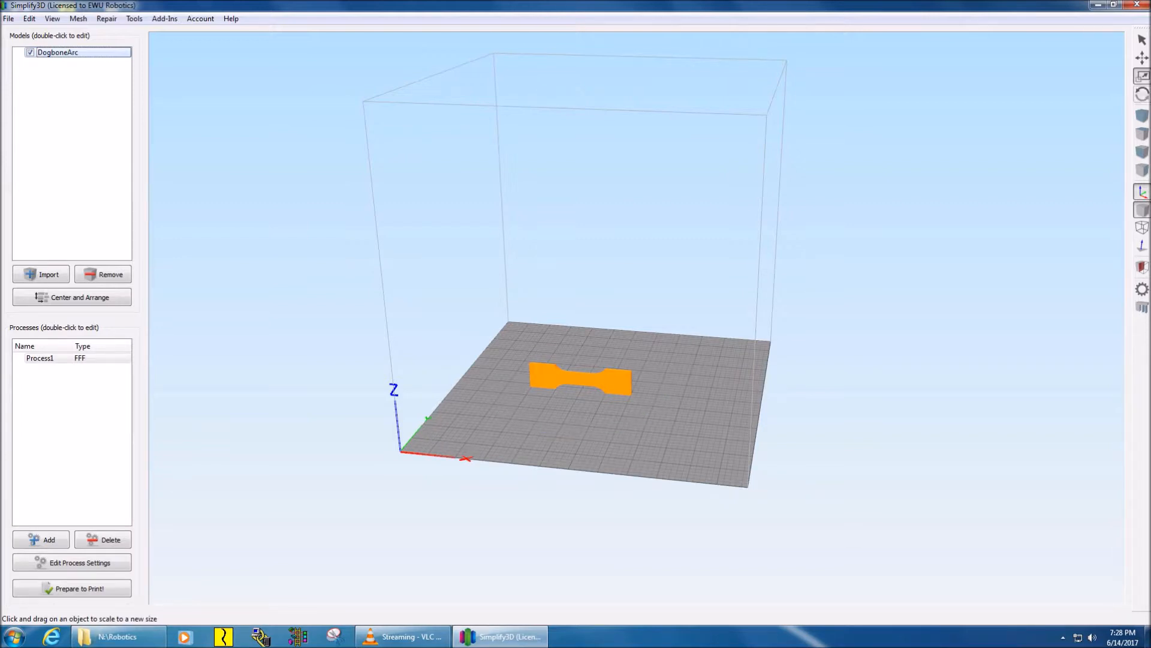
key("r")
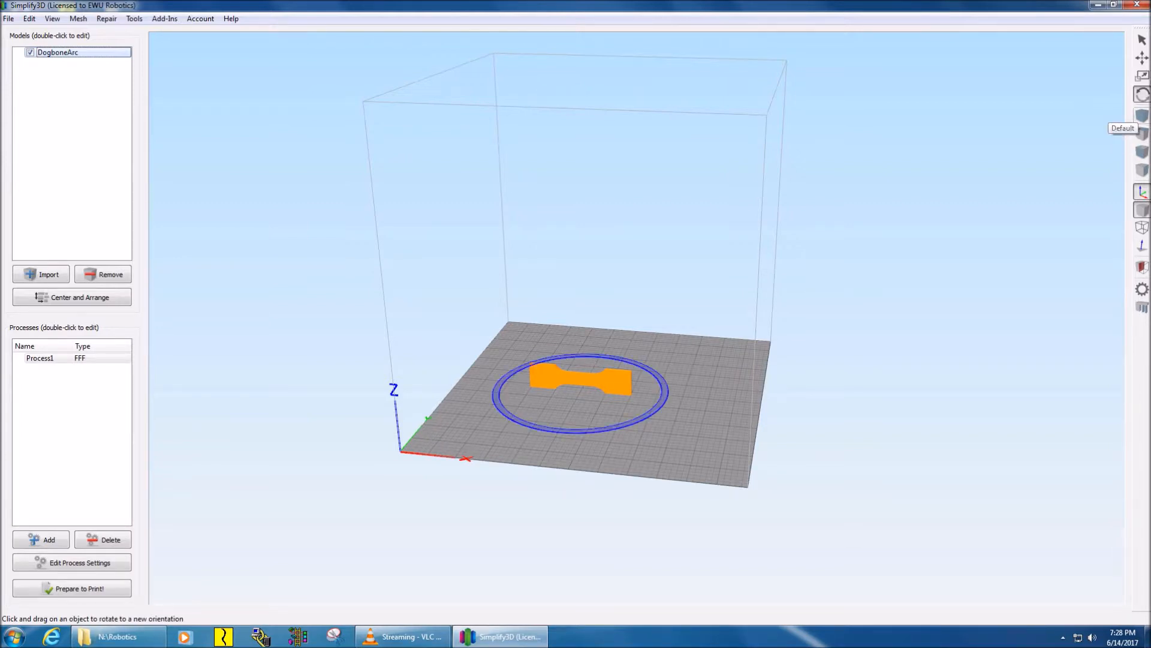
Step: Inspect the dogbone model in the preset top, front and side views and from freely orbited angles
left_click(1142, 133)
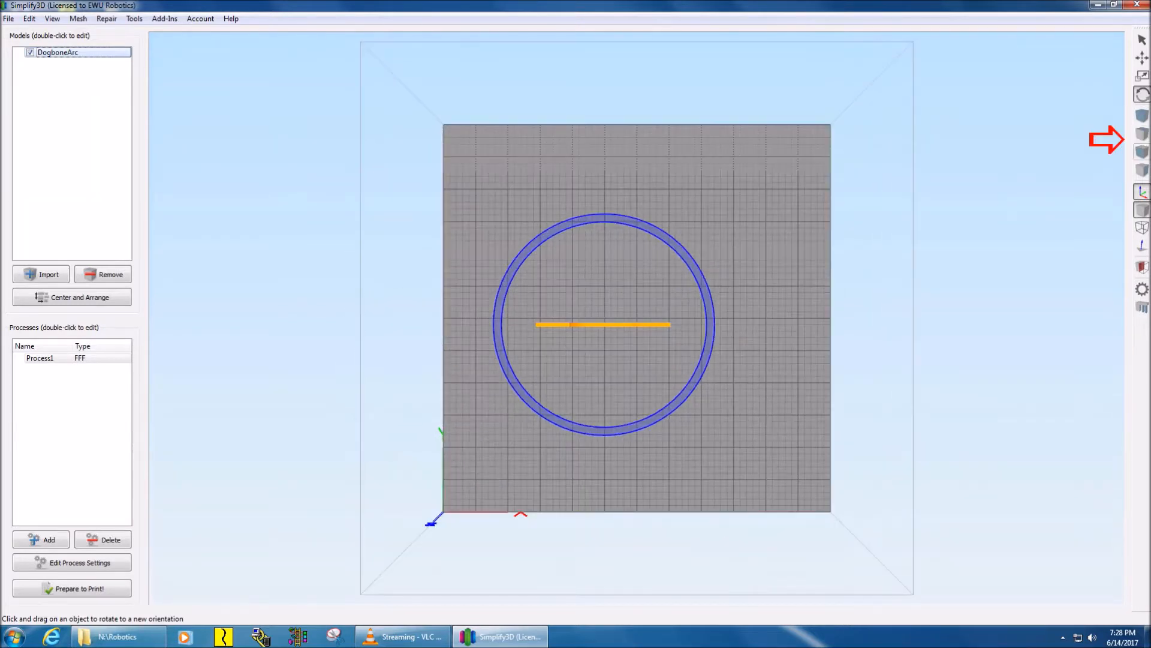
left_click(1142, 151)
left_click(1143, 169)
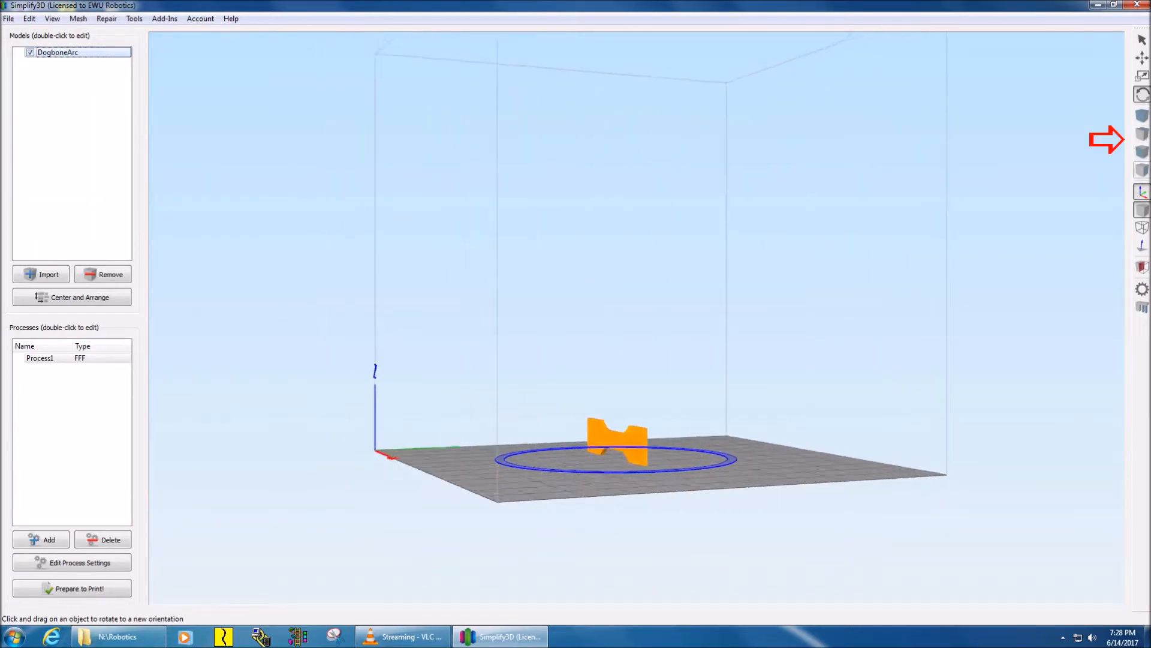
left_click(1142, 151)
left_click_drag(636, 317, 561, 390)
scroll(635, 318, "up", 3)
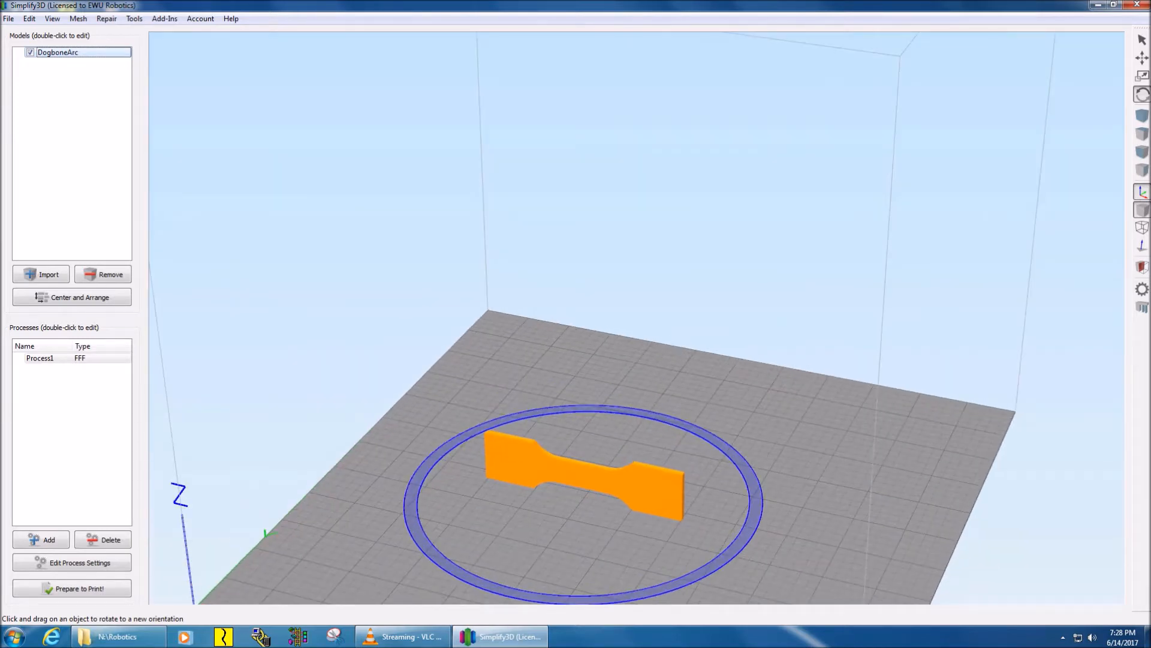
scroll(599, 372, "down", 5)
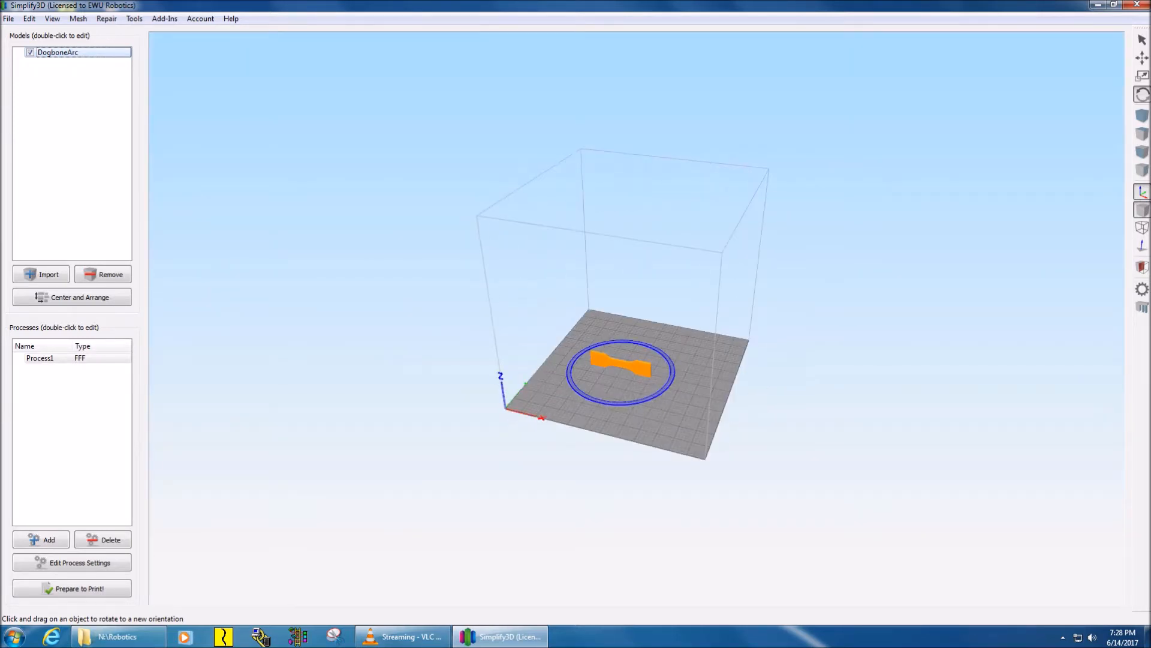
mouse_move(623, 372)
right_mouse_down()
mouse_move(659, 342)
mouse_move(621, 393)
right_mouse_up()
left_click_drag(621, 393, 614, 363)
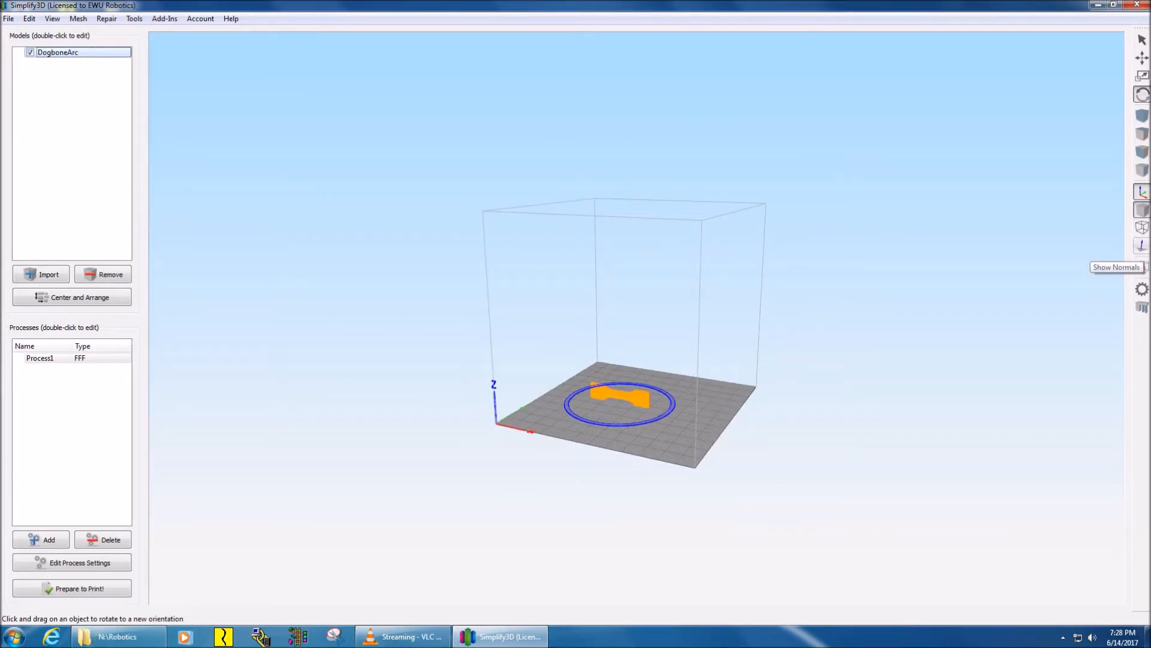
left_click_drag(798, 335, 821, 372)
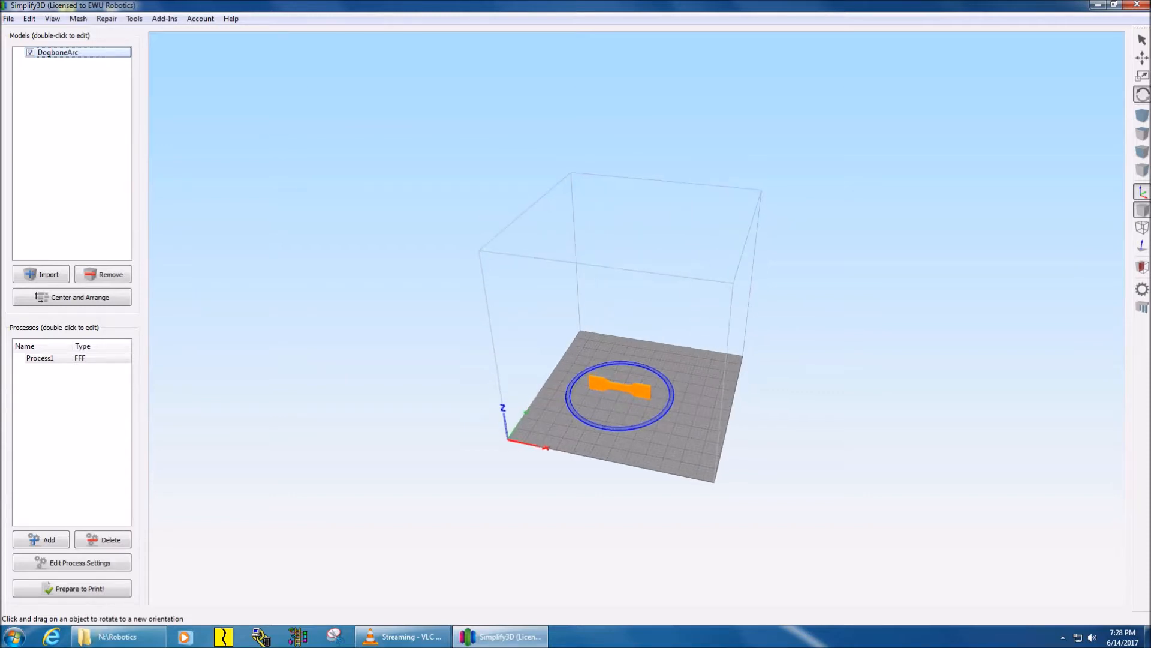
scroll(606, 444, "up", 3)
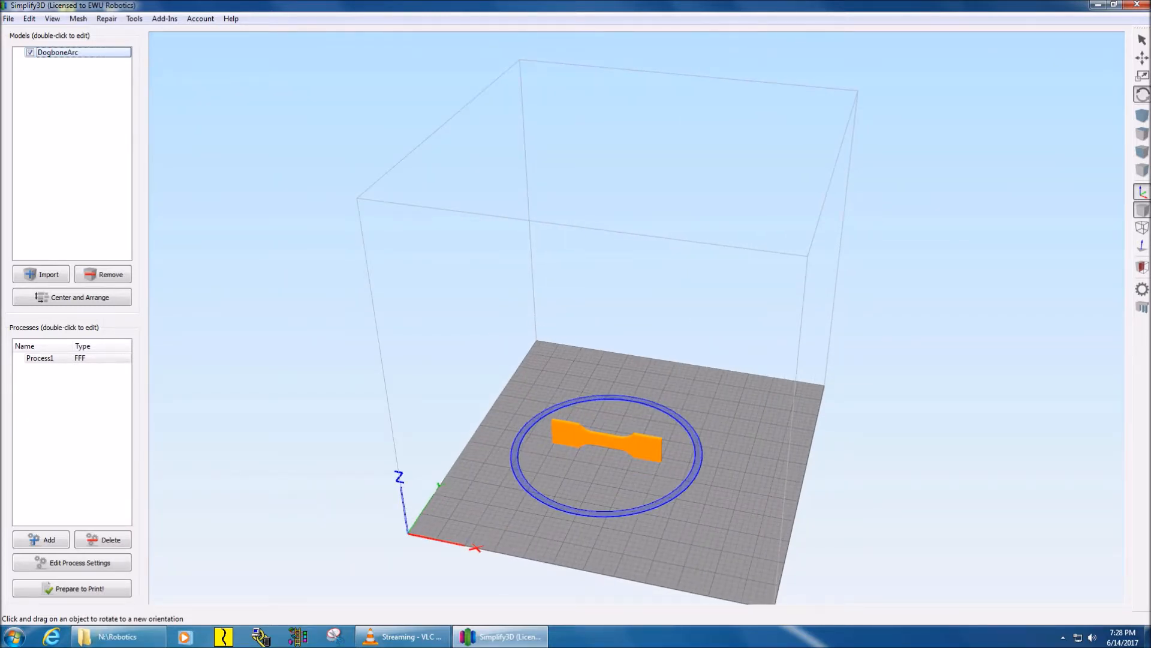
Step: Center and arrange the dogbone on the build plate and open its position, scaling and rotation settings
double_click(612, 442)
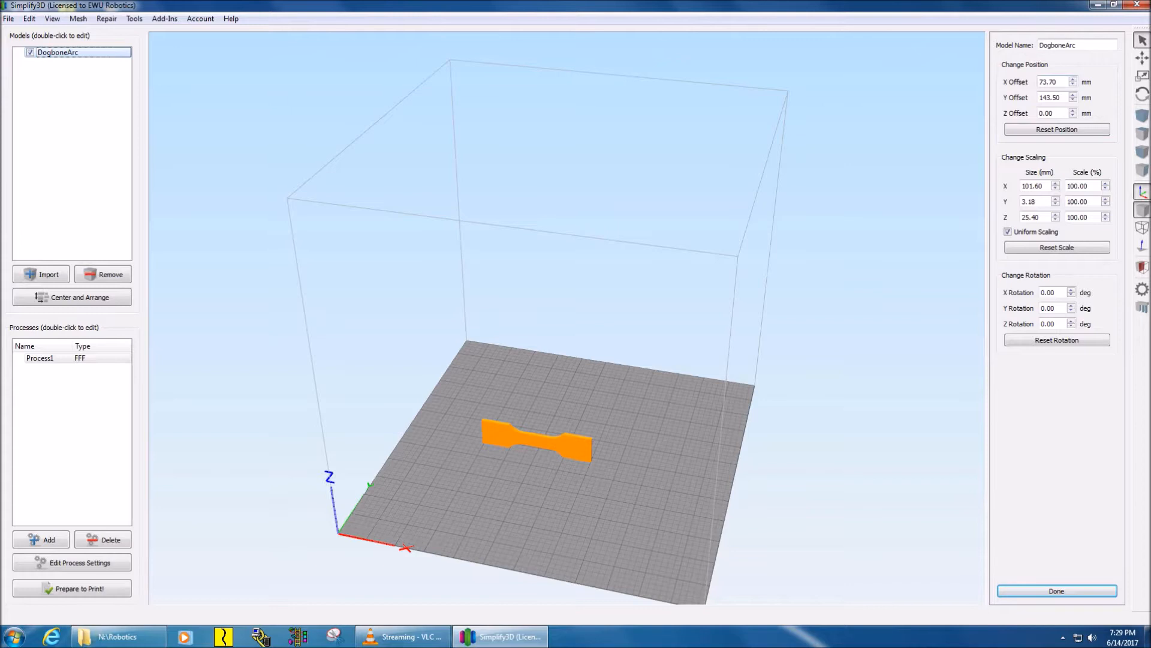
left_click(72, 297)
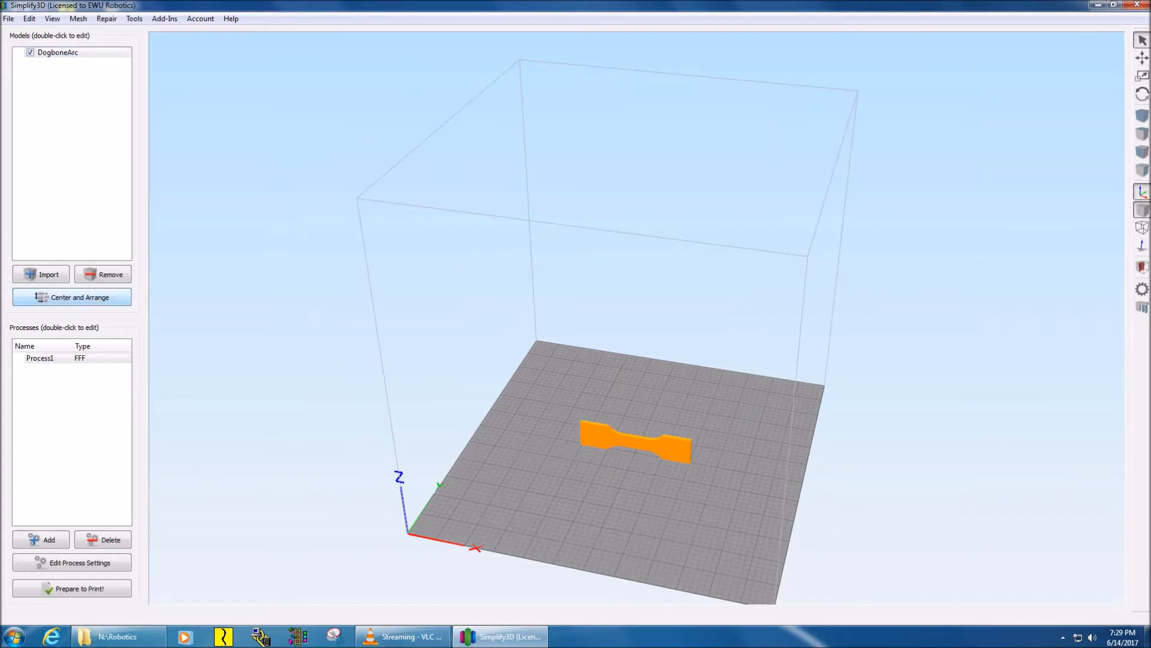
double_click(54, 52)
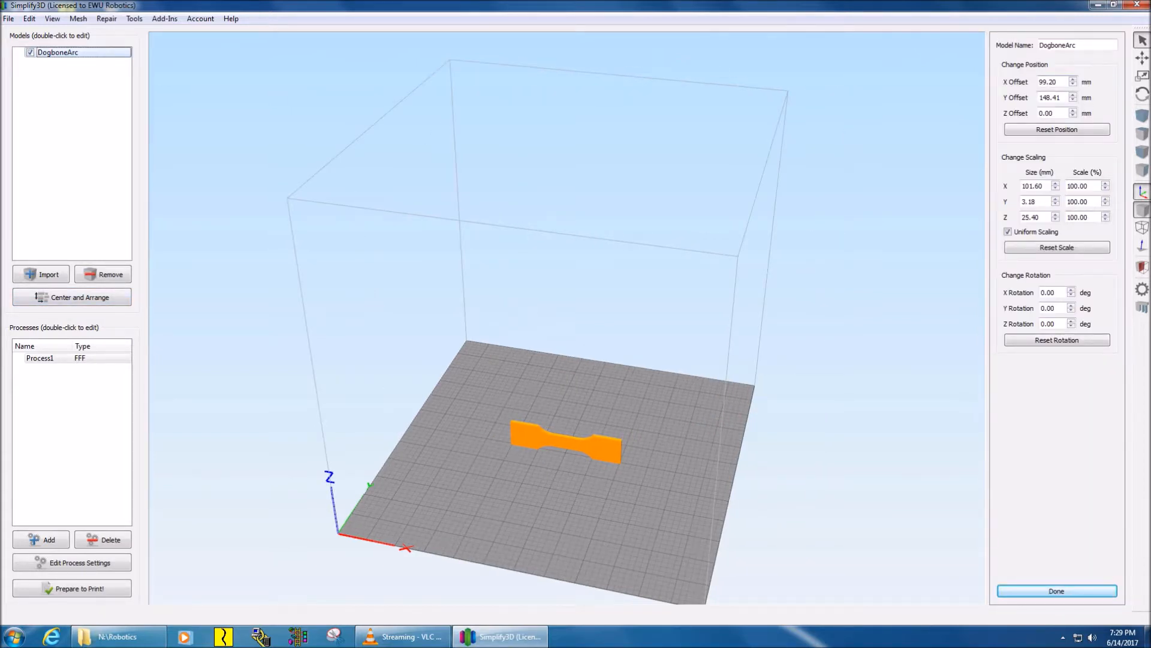
Step: Set the dogbone model's X offset and Y offset to 50 mm each
double_click(1048, 82)
type("50")
key("Return")
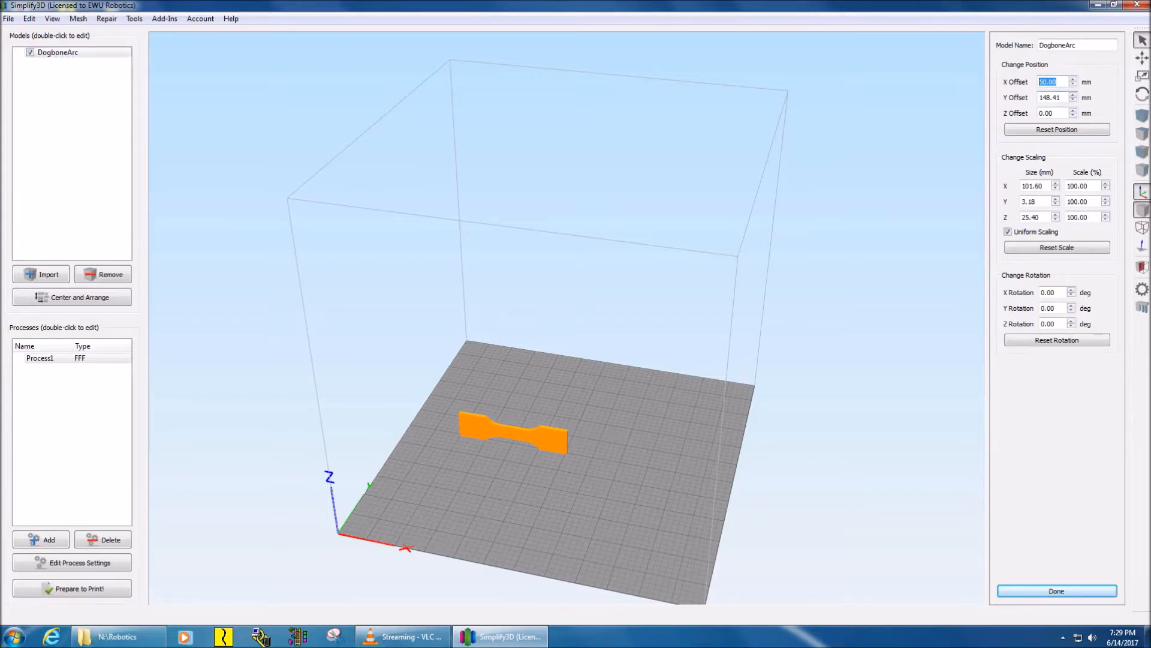
key("Tab")
type("50")
key("Return")
left_click(1054, 113)
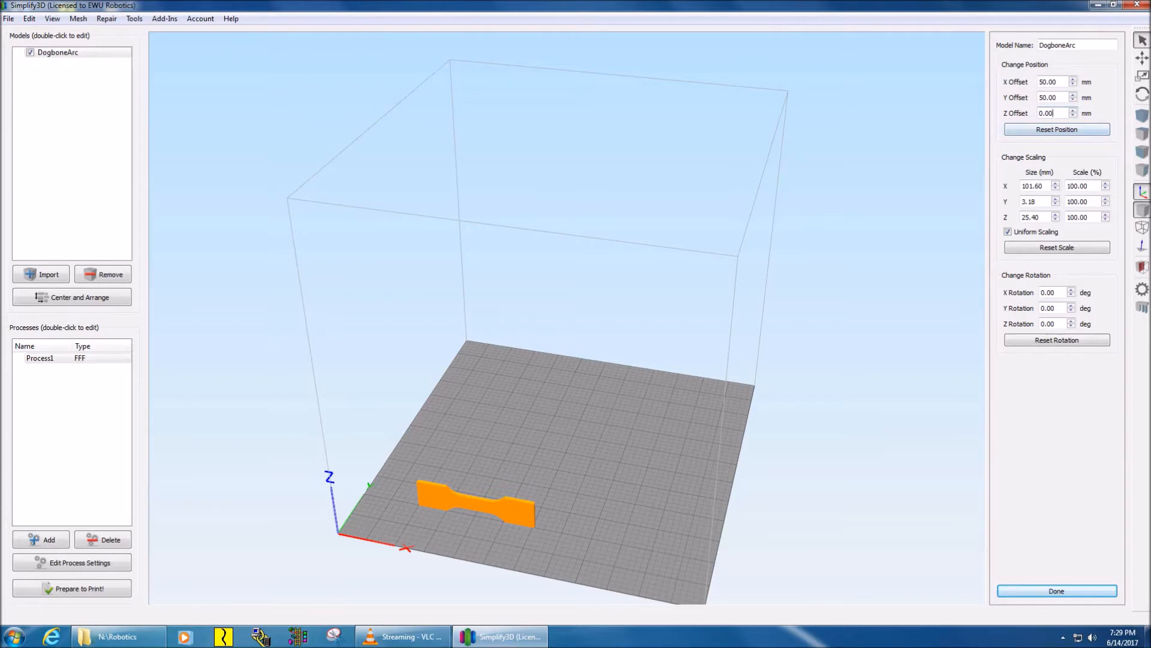
Step: Reset the dogbone's position to the origin, and center and arrange it on the build plate
left_click(1056, 130)
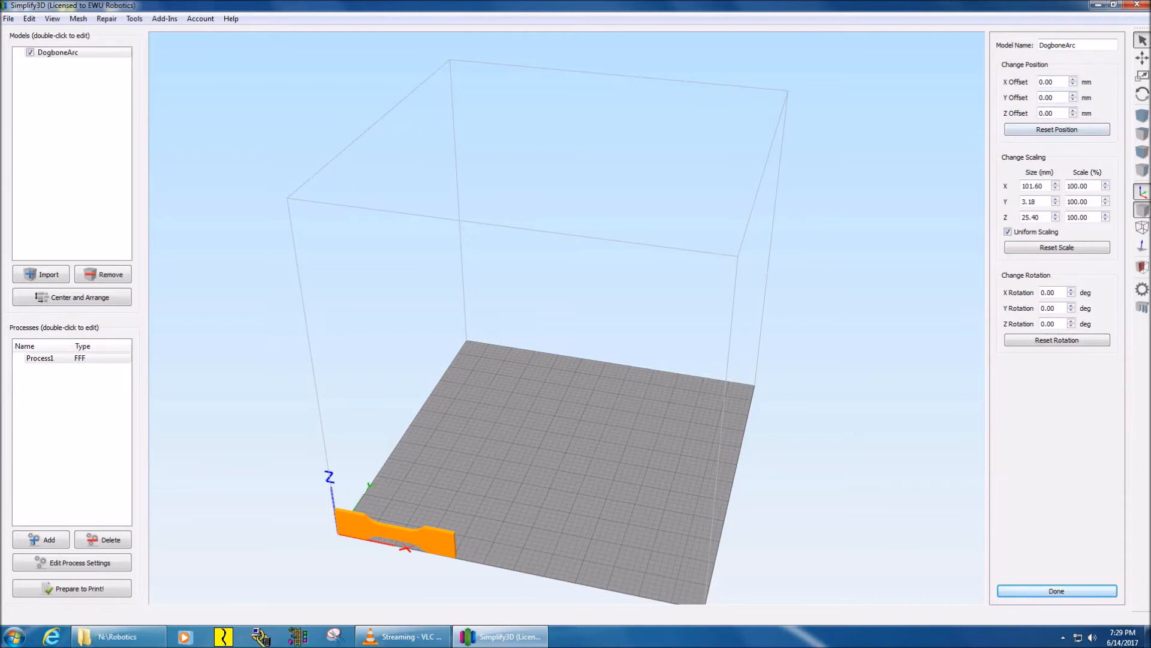
left_click(72, 297)
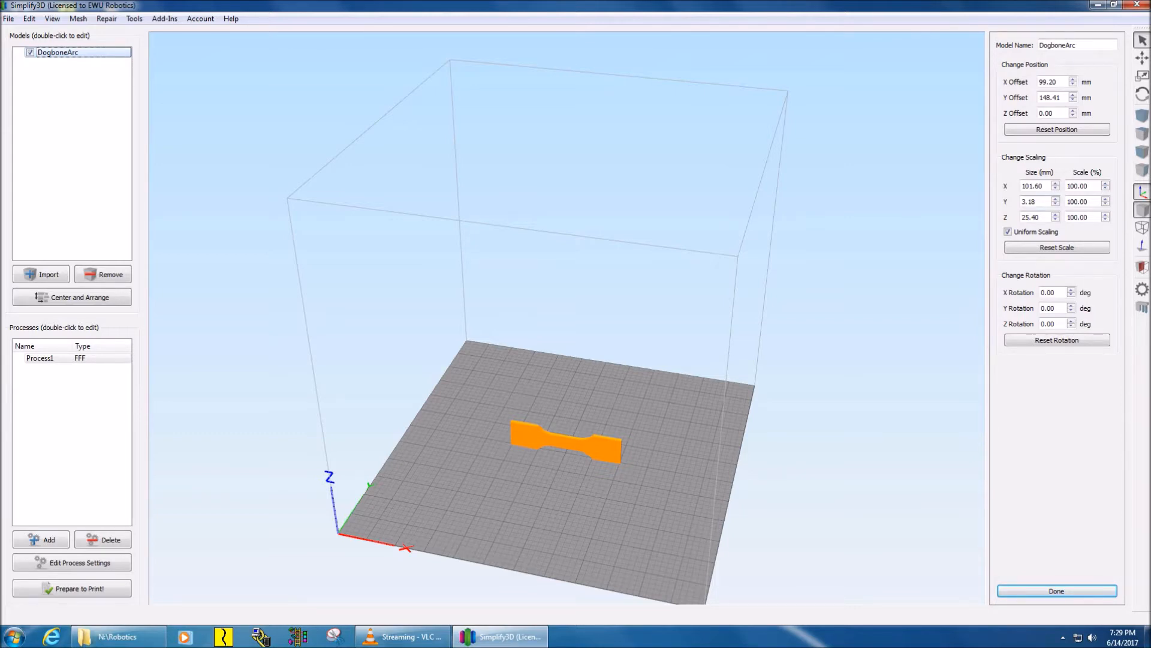
Step: Scale the dogbone model uniformly to 200%
left_click(1088, 186)
key("ctrl+a")
type("200")
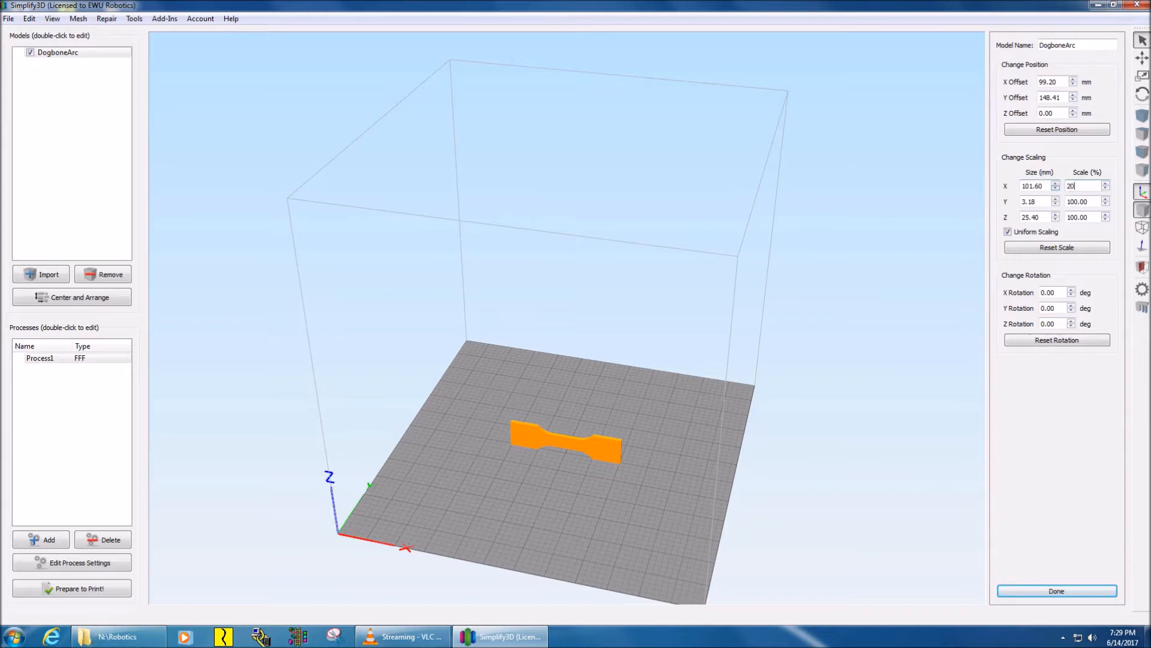
key("Return")
mouse_move(570, 372)
left_mouse_down()
mouse_move(611, 288)
mouse_move(578, 318)
mouse_move(558, 384)
mouse_move(579, 318)
mouse_move(577, 362)
left_mouse_up()
Step: Scale the dogbone model uniformly to 100%
type("100")
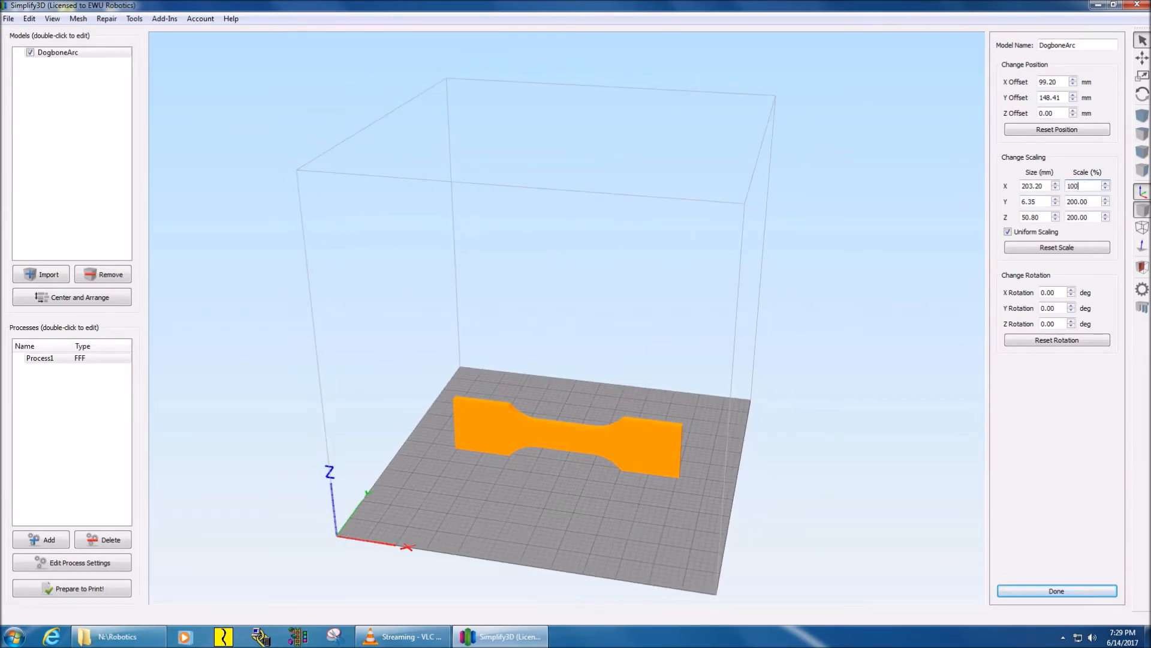
key("Return")
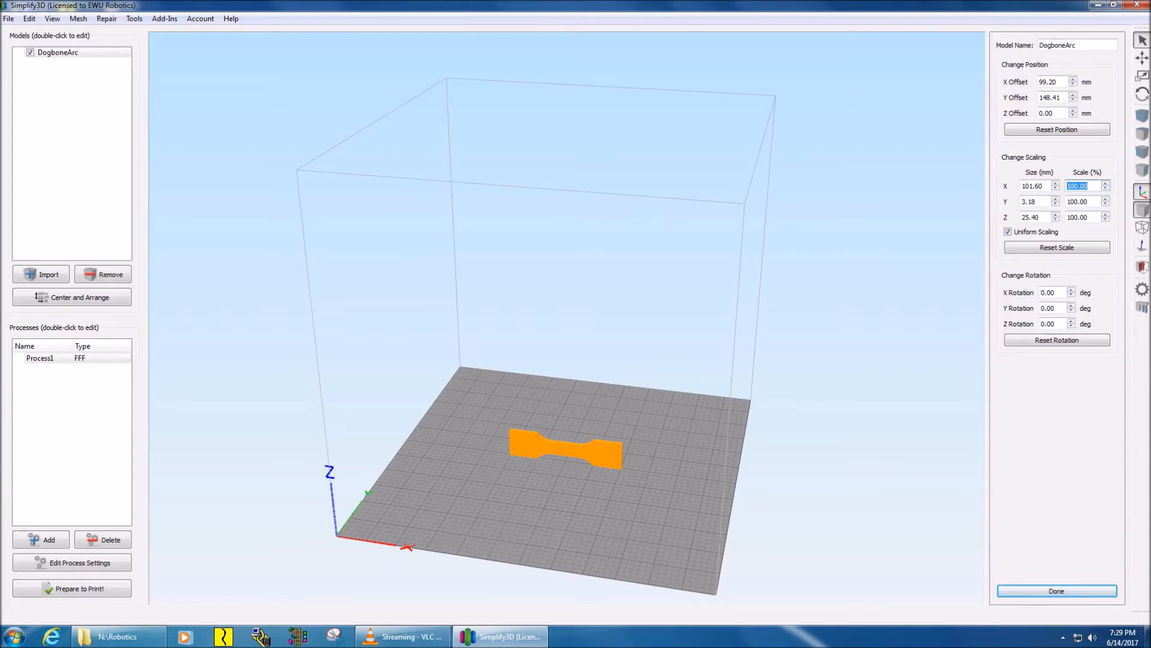
mouse_move(570, 317)
left_mouse_down()
mouse_move(528, 339)
mouse_move(595, 255)
mouse_move(531, 342)
mouse_move(591, 300)
mouse_move(573, 318)
left_mouse_up()
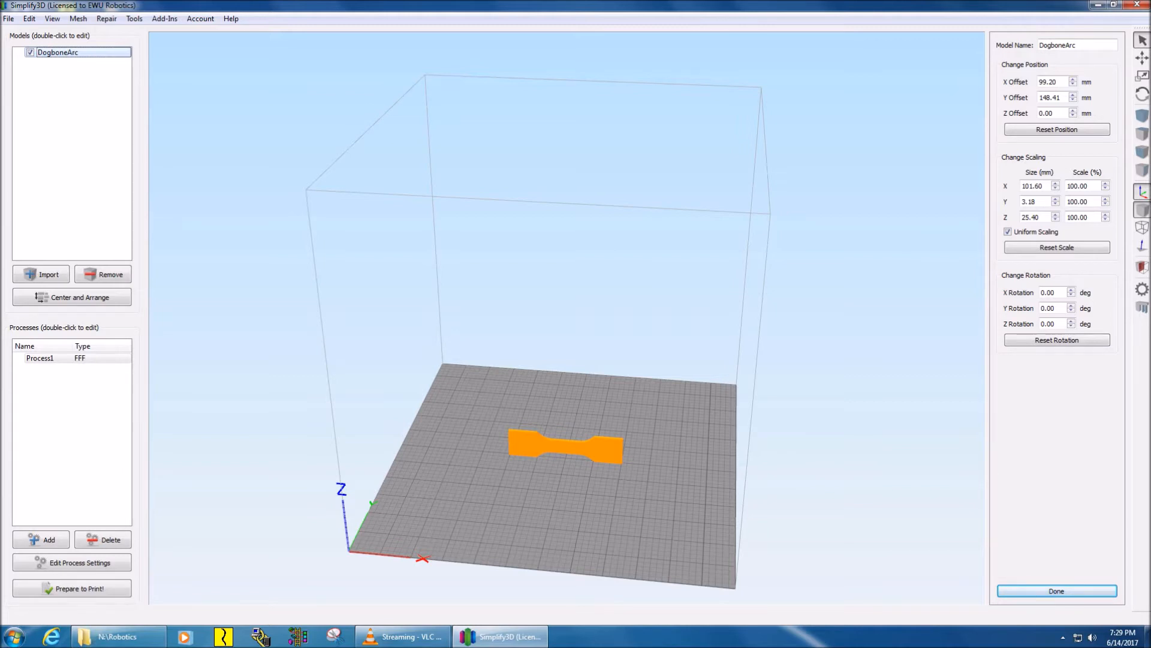
Step: Rotate the dogbone model 90 degrees about the X axis so that it lies flat
left_click_drag(600, 360, 569, 351)
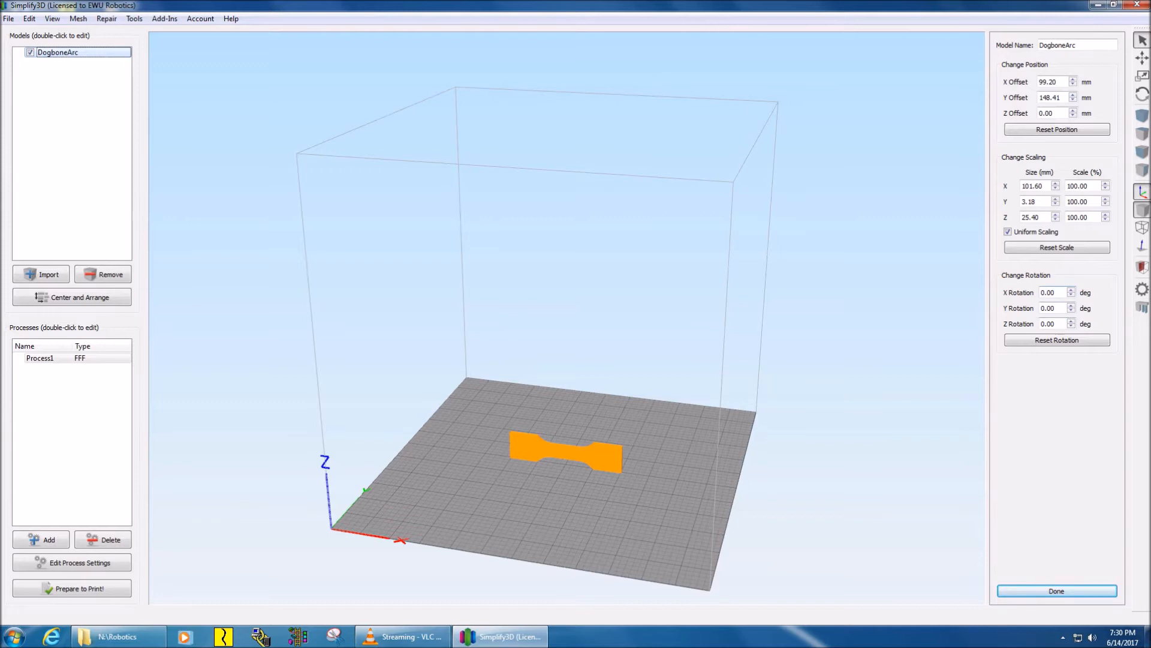
left_click_drag(1057, 293, 1041, 293)
type("90")
key("Return")
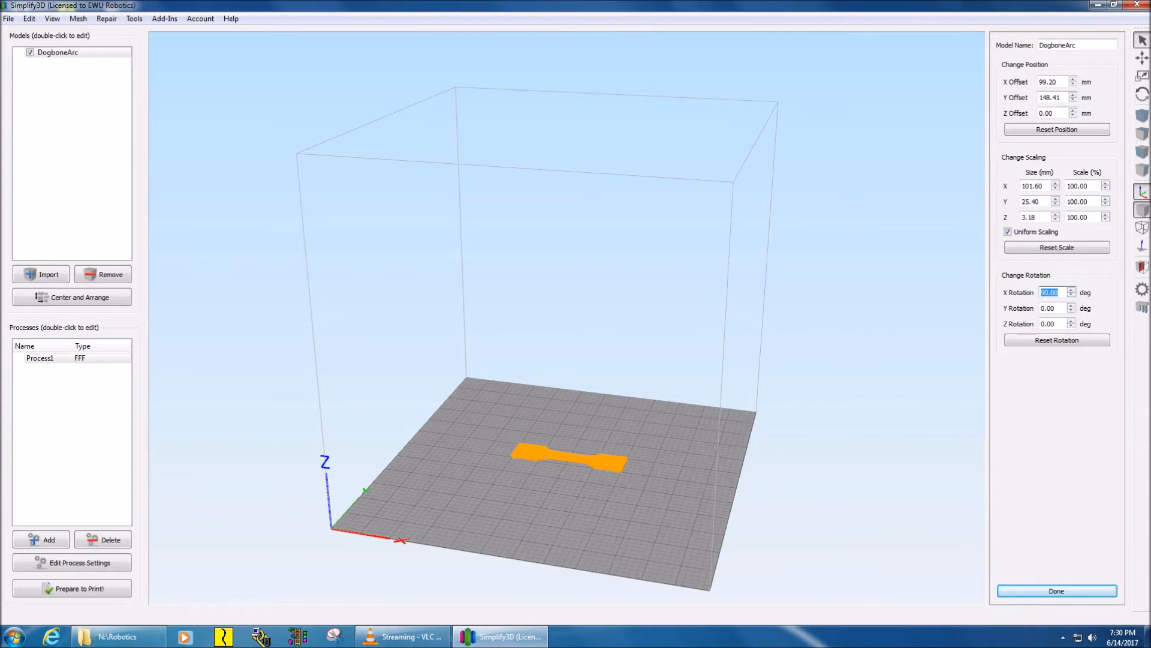
Step: Center and arrange the flat dogbone on the build plate, and check its position settings before closing them
left_click_drag(599, 384, 599, 337)
scroll(599, 309, "up", 5)
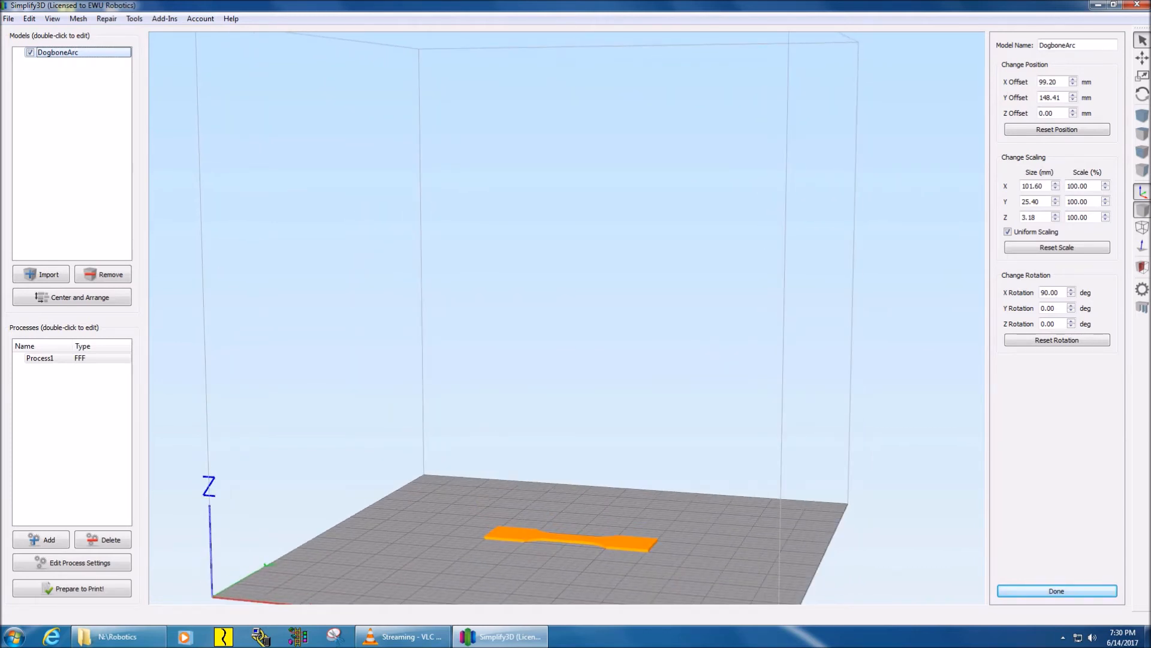
left_click(72, 297)
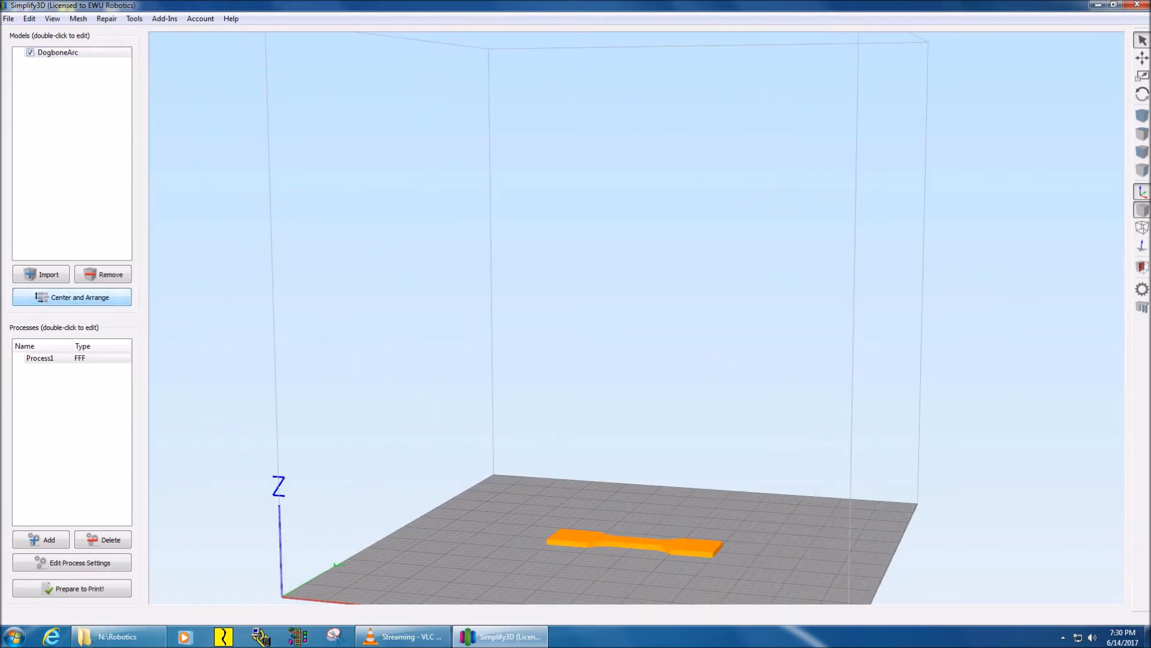
double_click(58, 52)
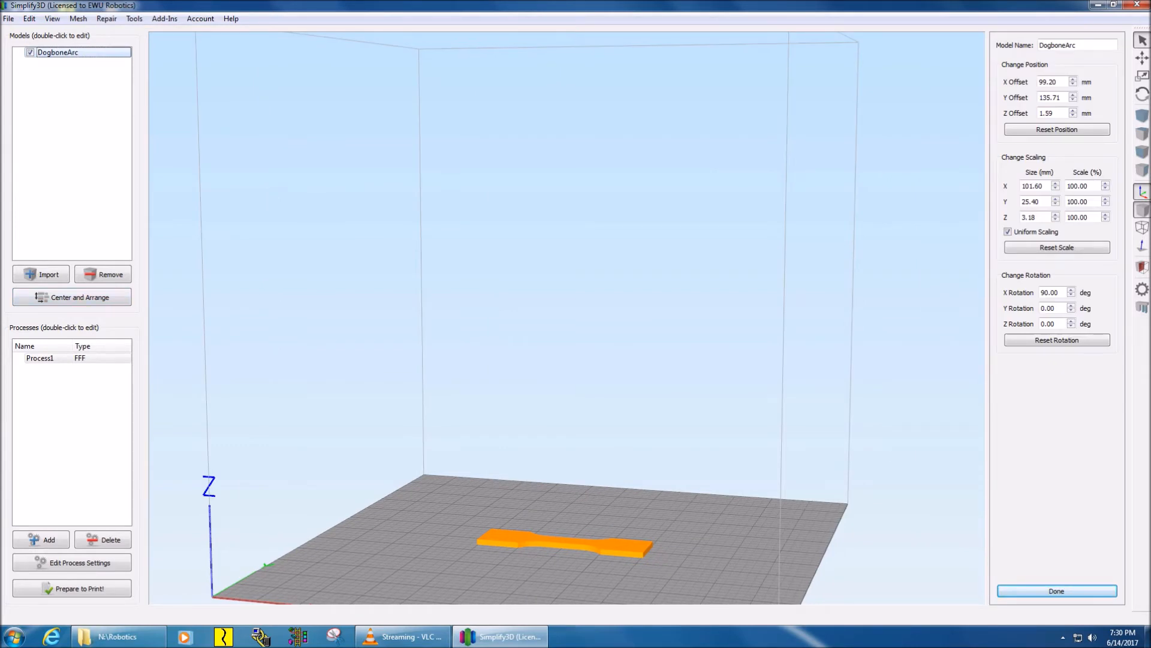
left_click_drag(575, 336, 597, 412)
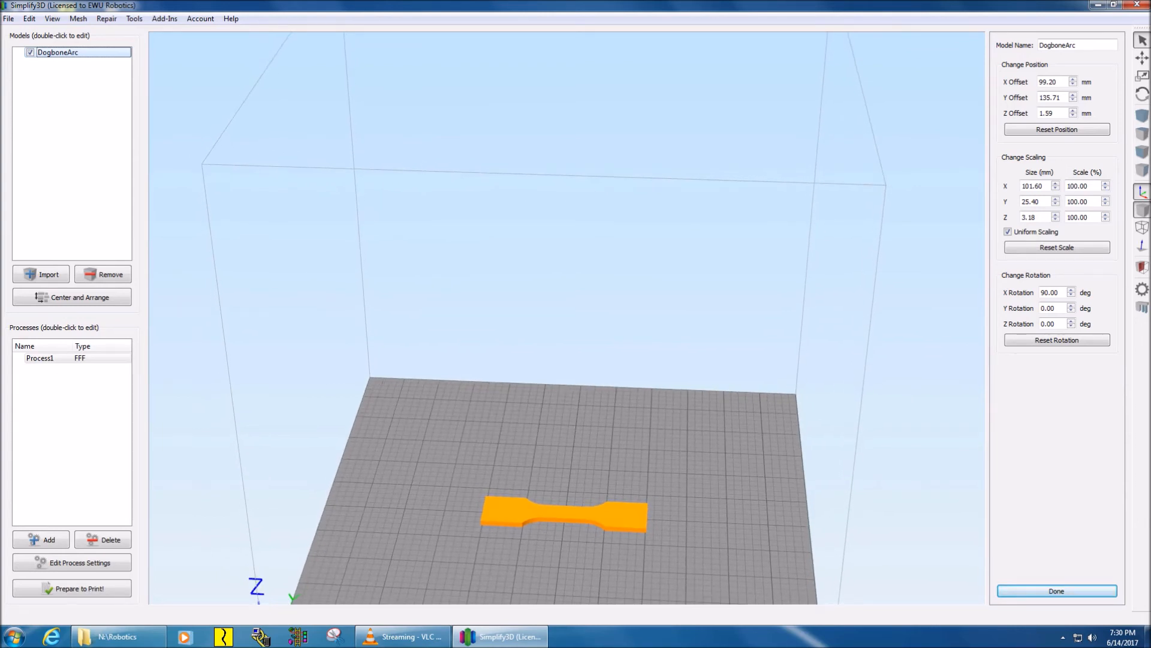
left_click(1056, 591)
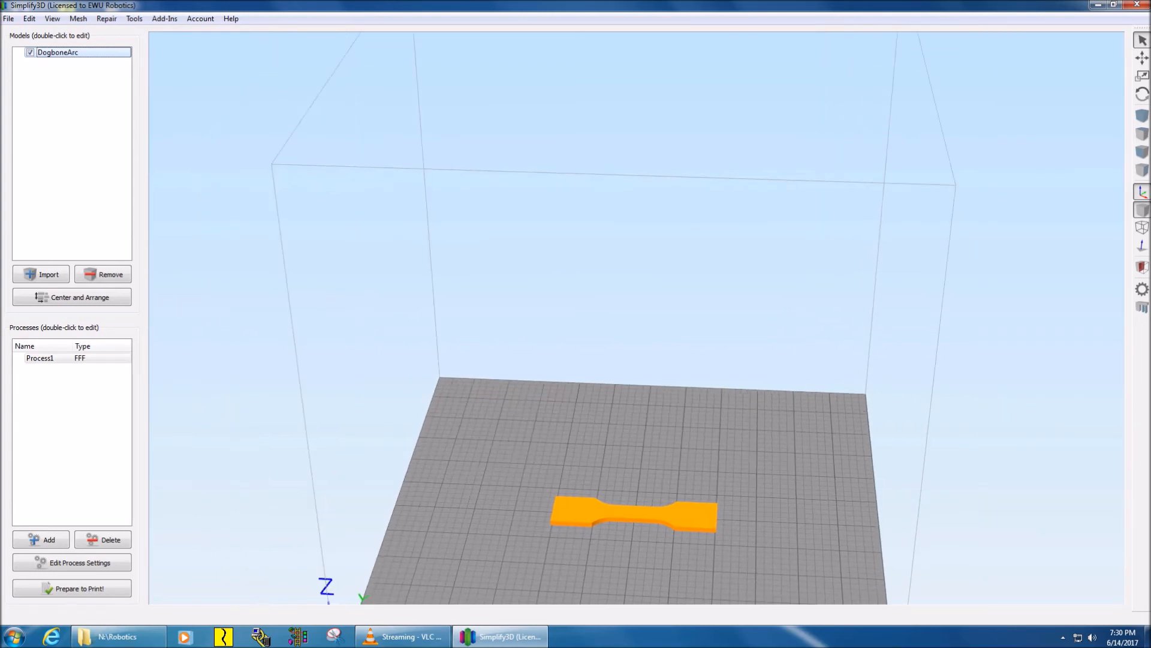
Step: Inspect the dogbone's placement in the build volume and open the settings of Process1 for editing
left_click_drag(660, 420, 625, 423)
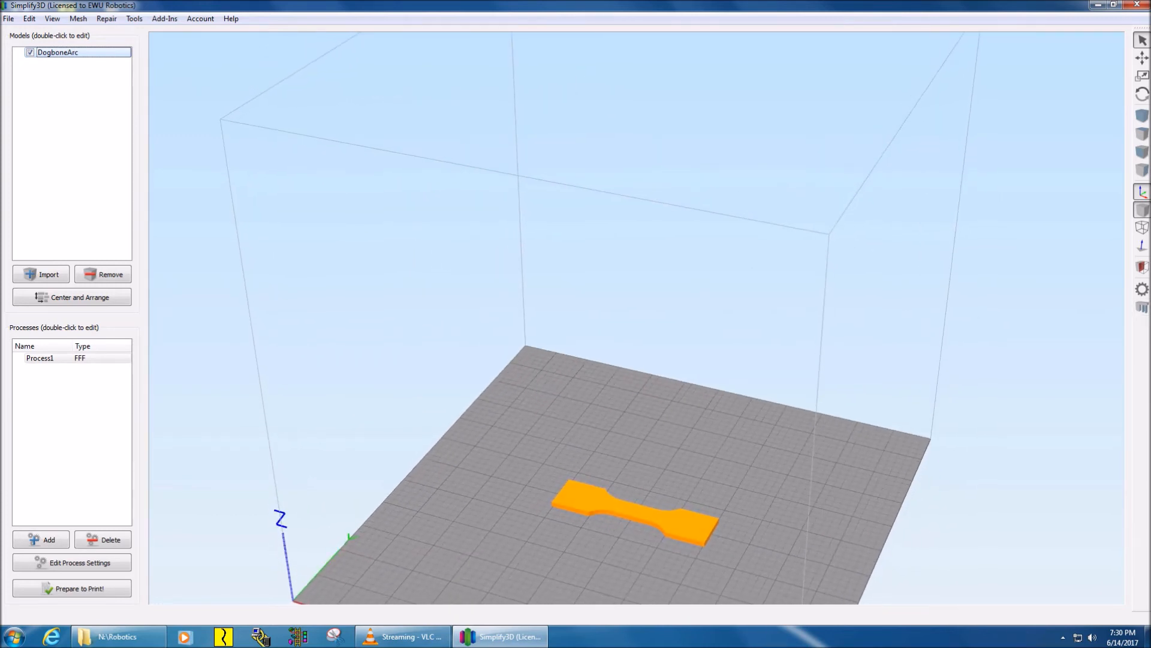
scroll(637, 318, "up", 3)
scroll(637, 318, "down", 9)
scroll(637, 318, "up", 1)
mouse_move(629, 360)
left_mouse_down()
mouse_move(674, 339)
mouse_move(638, 342)
mouse_move(636, 390)
mouse_move(675, 300)
mouse_move(612, 360)
mouse_move(617, 321)
mouse_move(624, 351)
left_mouse_up()
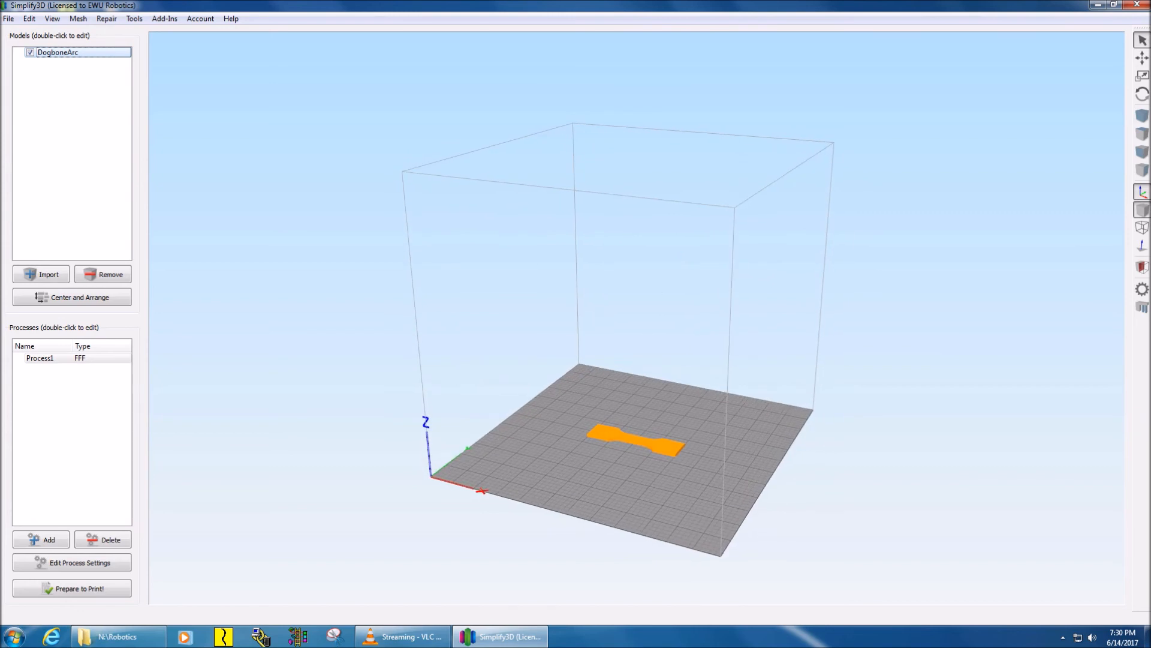
mouse_move(624, 351)
left_mouse_down()
mouse_move(668, 353)
mouse_move(662, 342)
mouse_move(621, 372)
mouse_move(677, 326)
mouse_move(626, 352)
left_mouse_up()
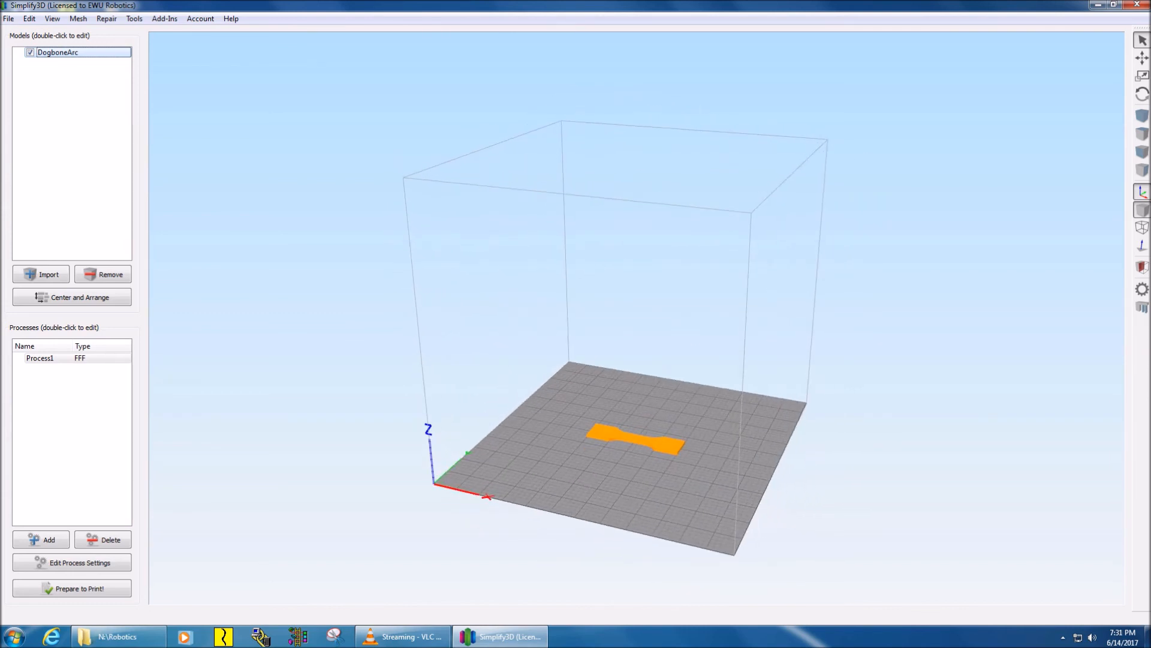
left_click(72, 562)
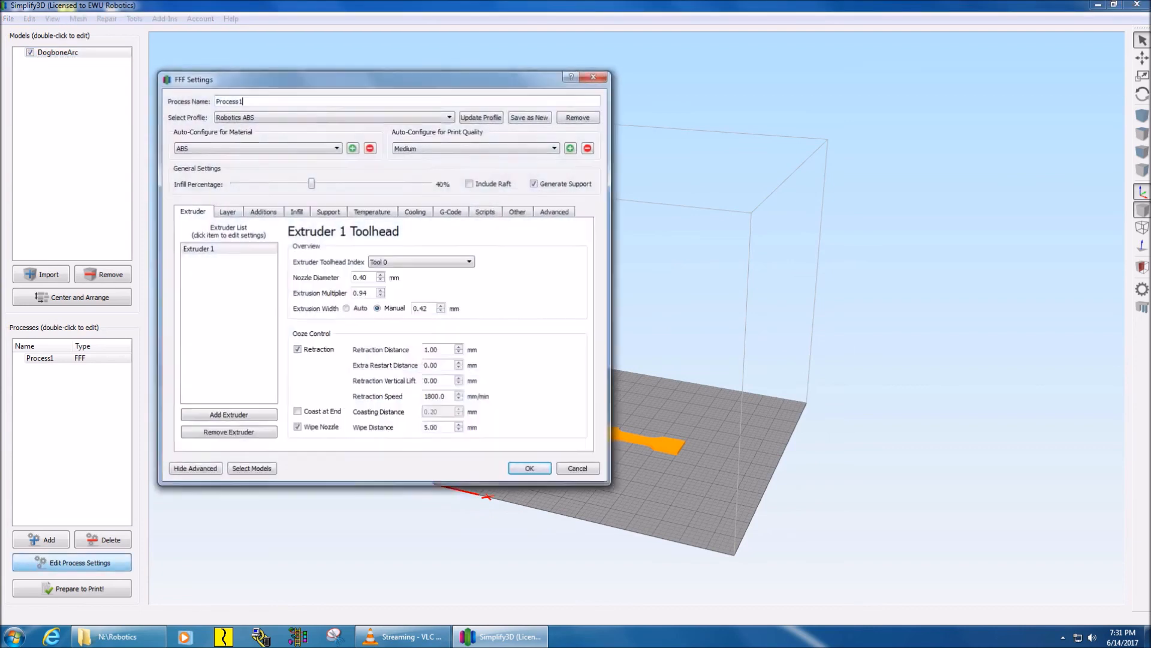